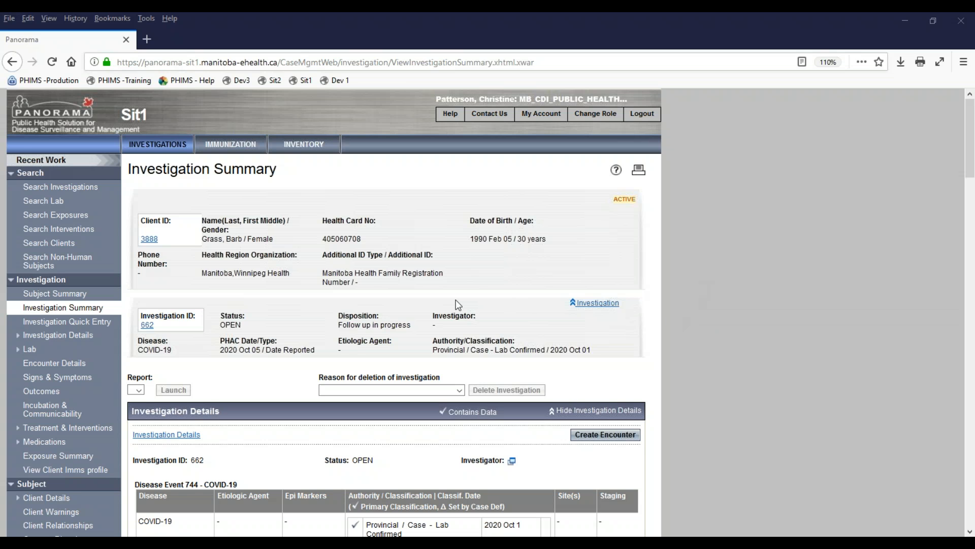
# - Open the investigation's Exposure Summary, which shows zero transmission and zero acquisition events
pyautogui.scroll(-5, 374, 297)
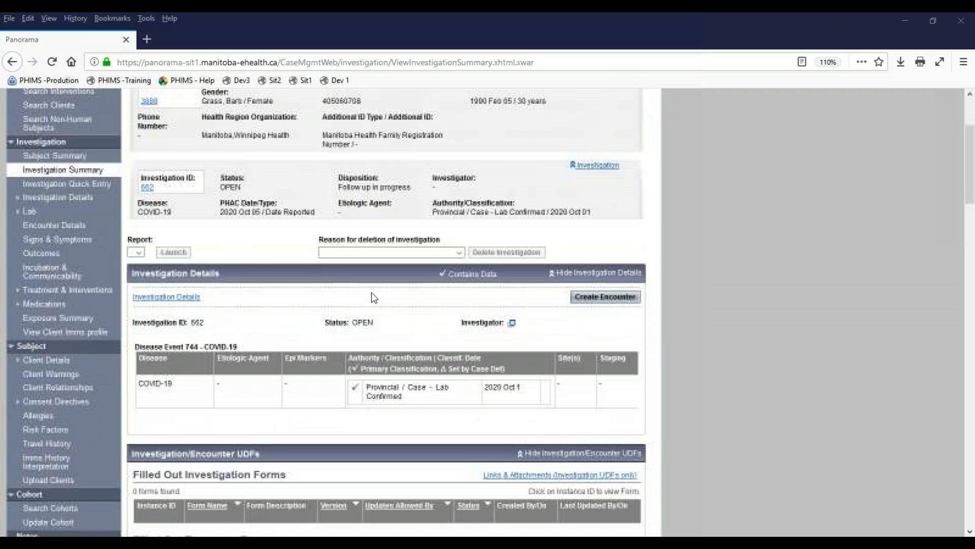
pyautogui.click(76, 315)
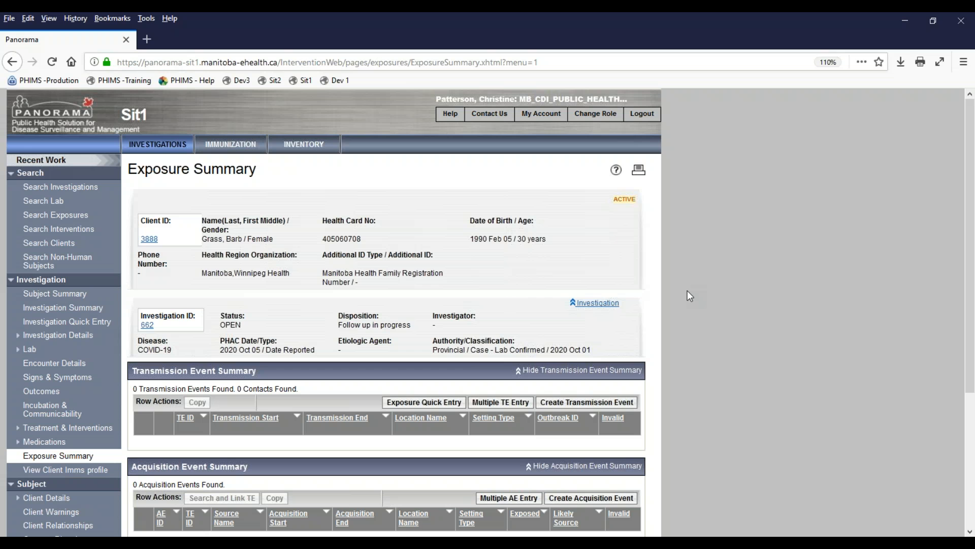
pyautogui.scroll(-3, 685, 291)
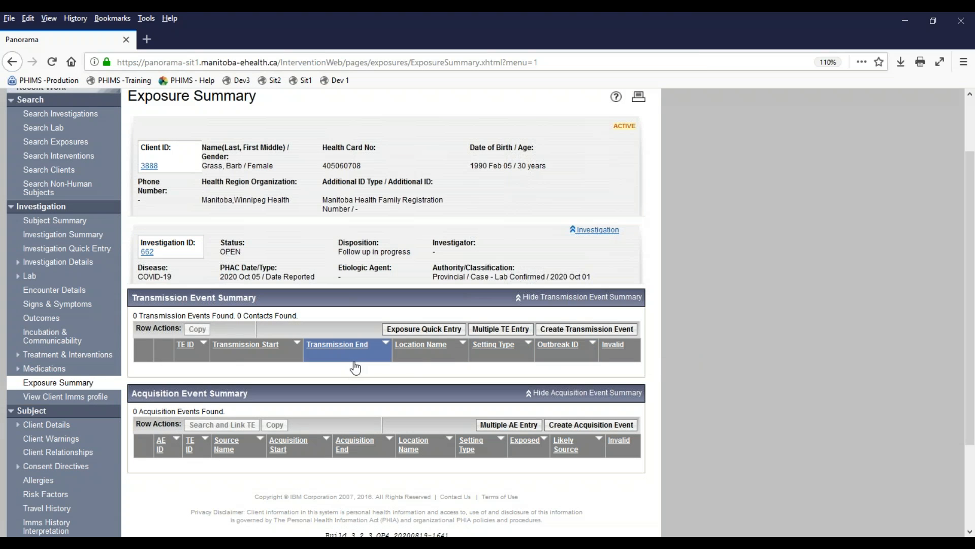
# - Start a new Exposure Quick Entry with exposure name 'Big Box Warehouse'
pyautogui.click(418, 330)
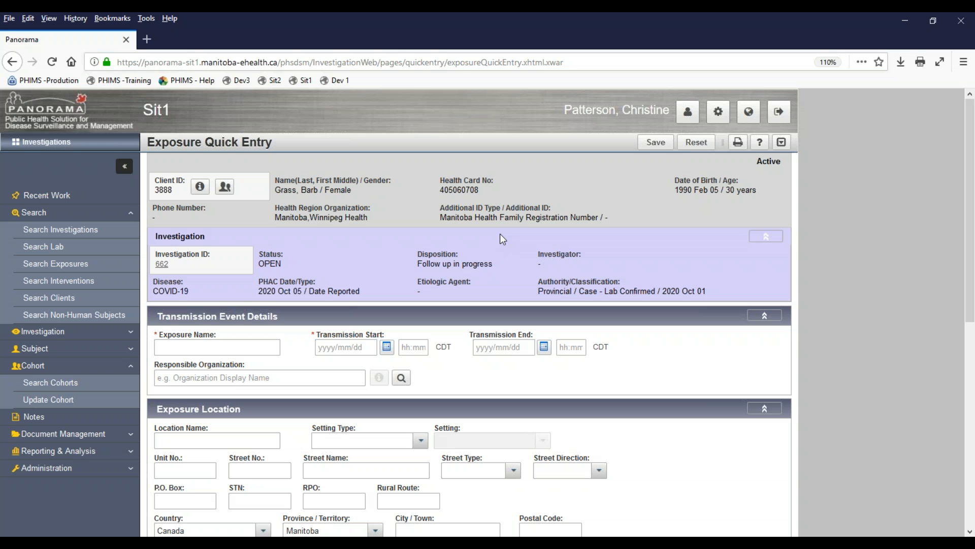
pyautogui.scroll(-3, 500, 234)
pyautogui.click(225, 278)
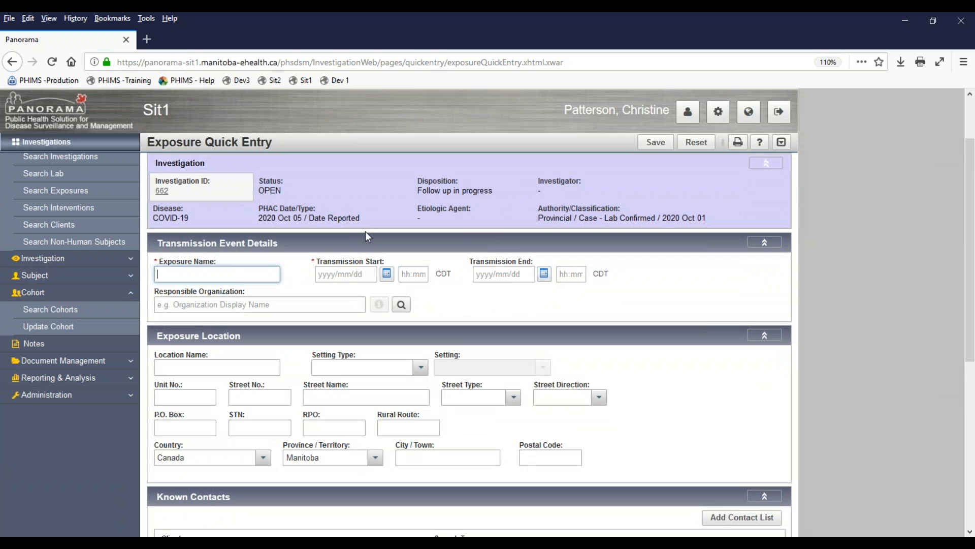
pyautogui.write('Big Box Warehouse')
# - Set transmission dates 2020/10/01 to 2020/10/05 and responsible organization Winnipeg Health (including Churchill)
pyautogui.click(386, 275)
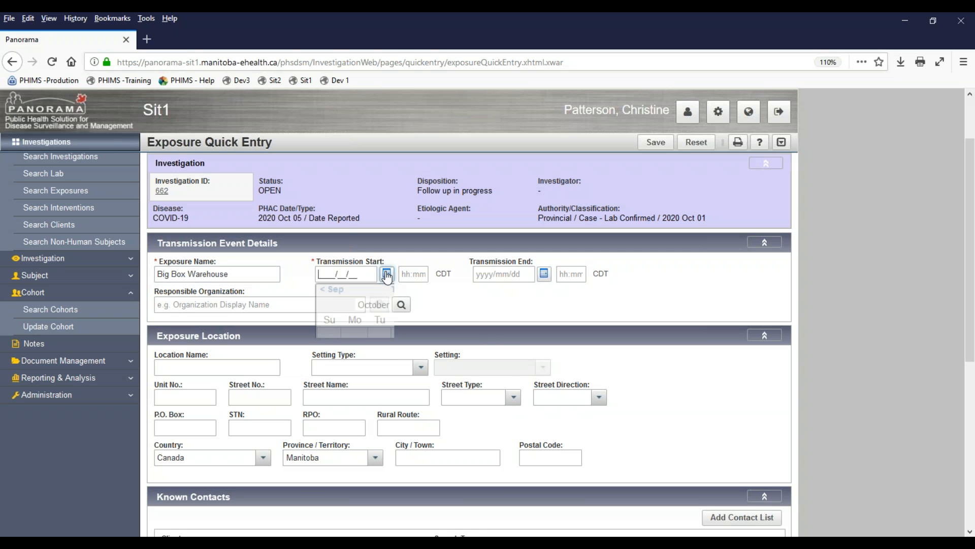
pyautogui.click(429, 333)
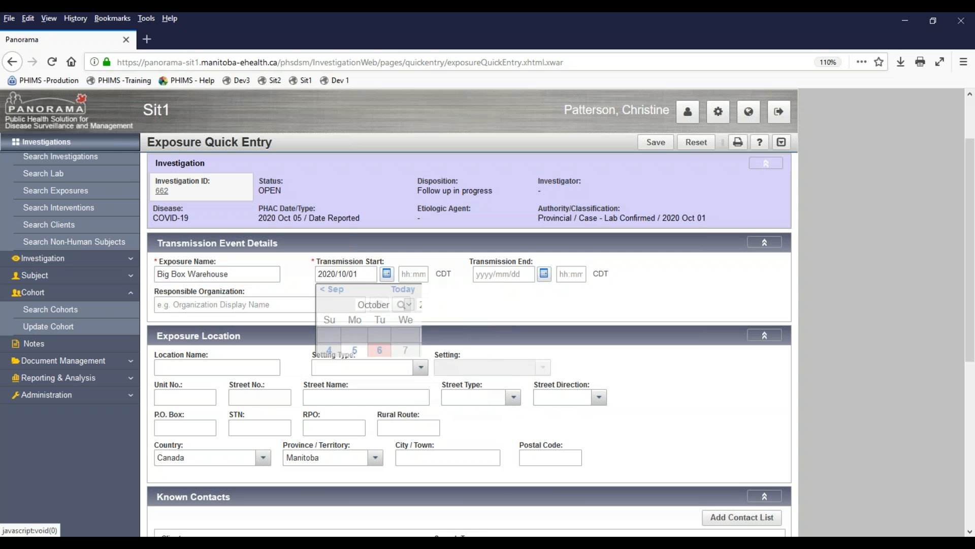
pyautogui.click(544, 274)
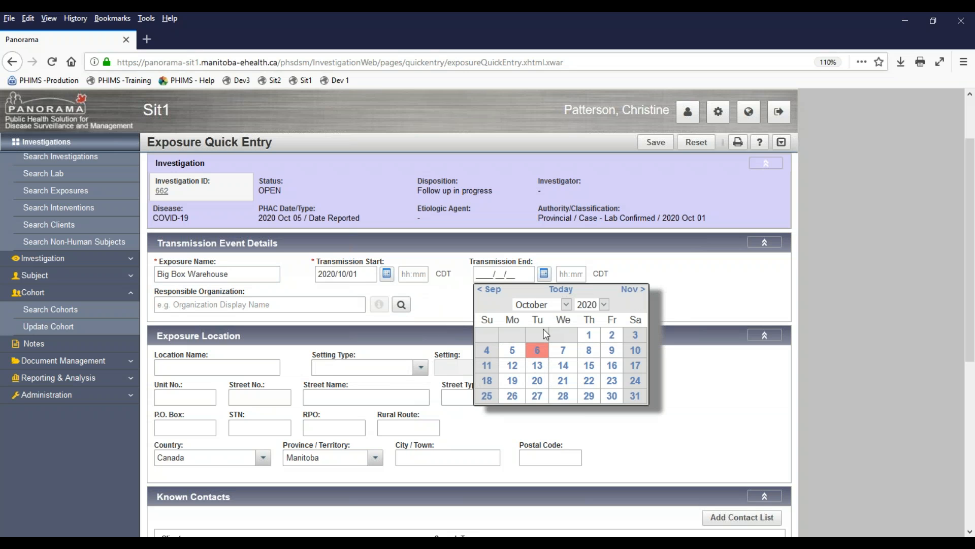
pyautogui.click(512, 350)
pyautogui.click(223, 305)
pyautogui.write('winnipeg')
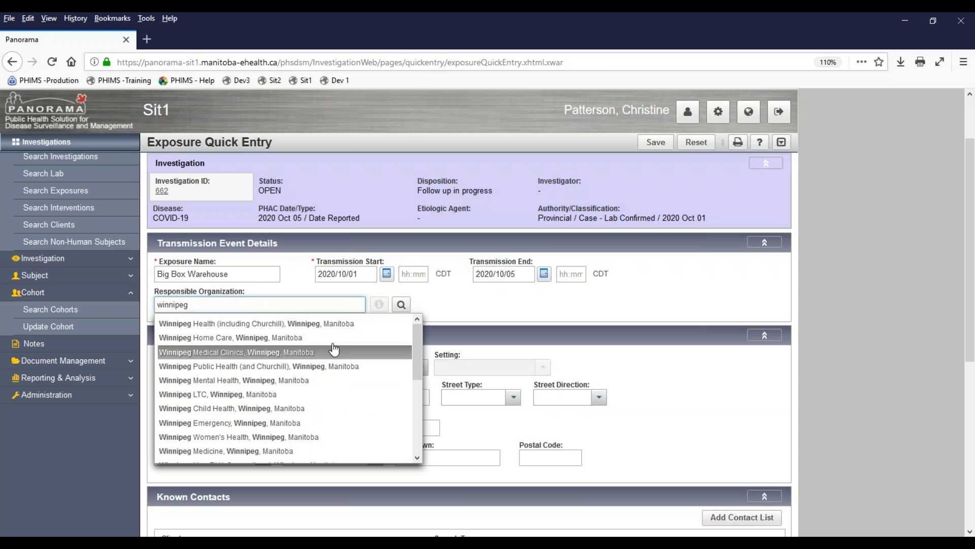
pyautogui.click(332, 324)
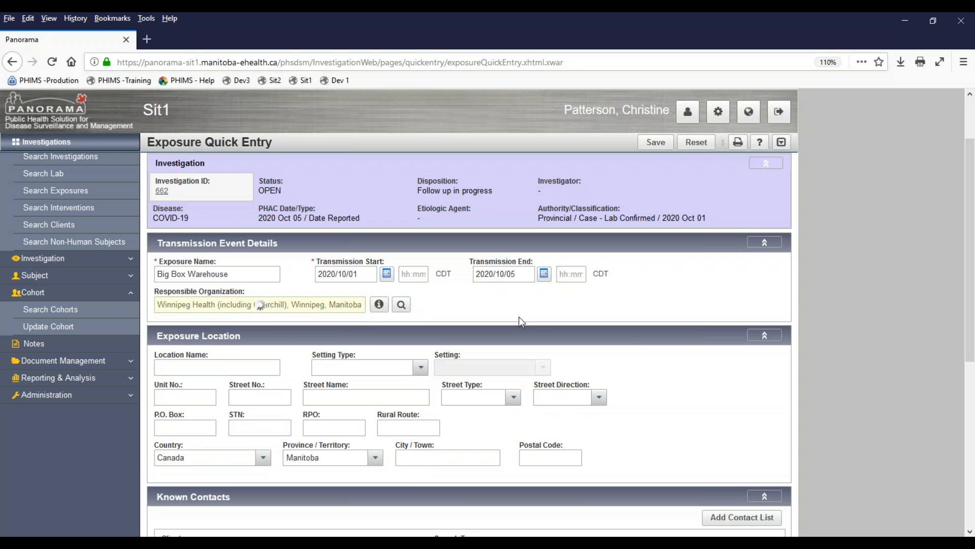
pyautogui.scroll(-5, 634, 349)
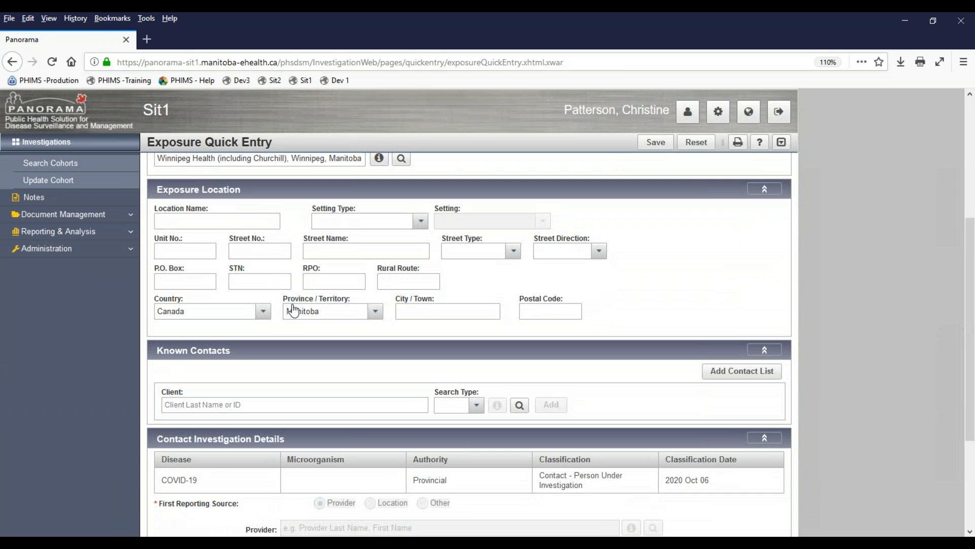
# - Enter location 'Big Box Store' with setting type Food service establishments and setting Grocery/retail store
pyautogui.click(196, 224)
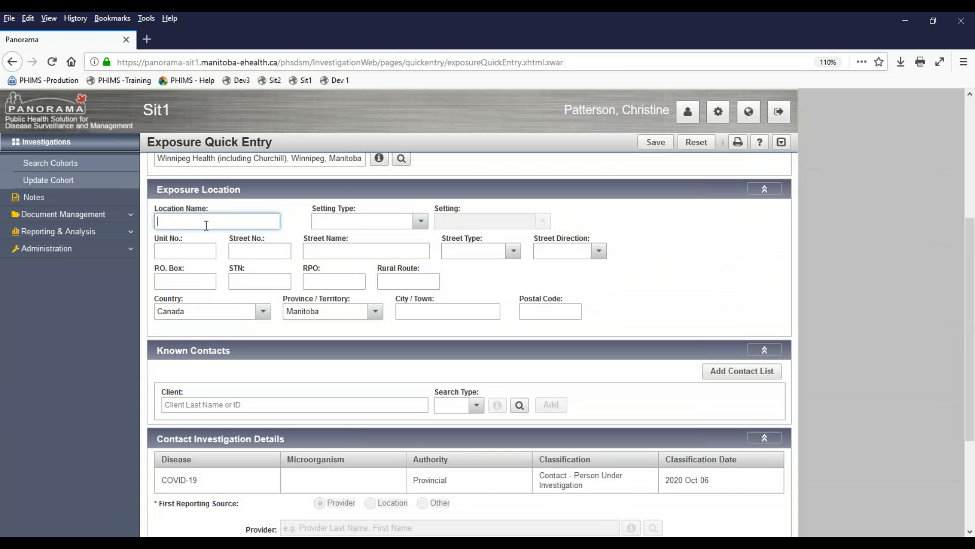
pyautogui.write('B')
pyautogui.press('BackSpace')
pyautogui.press('BackSpace')
pyautogui.write('ig Box Store')
pyautogui.click(414, 221)
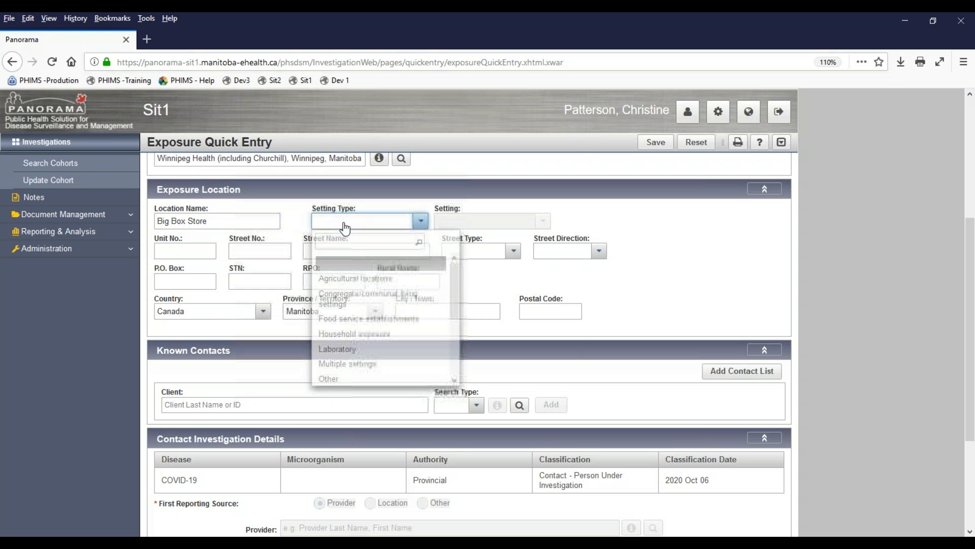
pyautogui.click(356, 319)
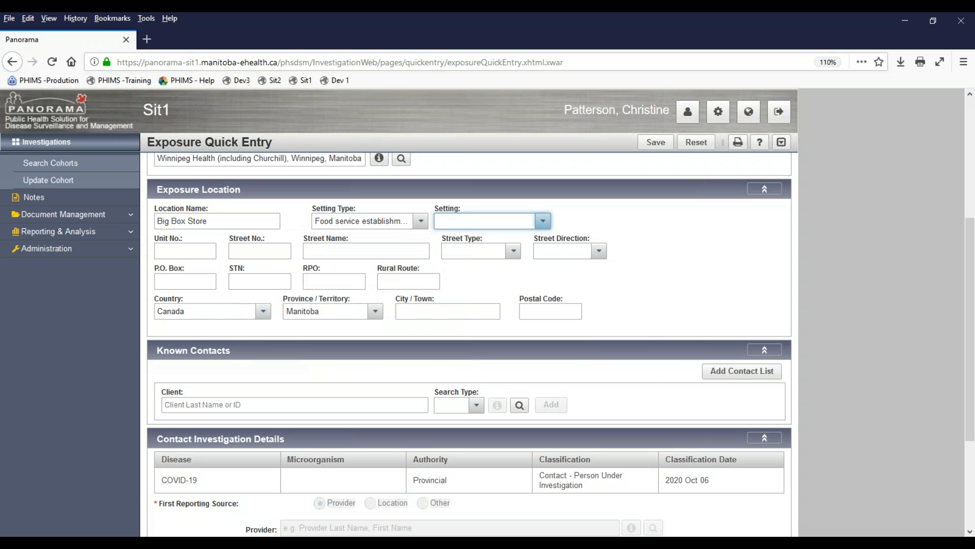
pyautogui.click(542, 221)
pyautogui.click(475, 323)
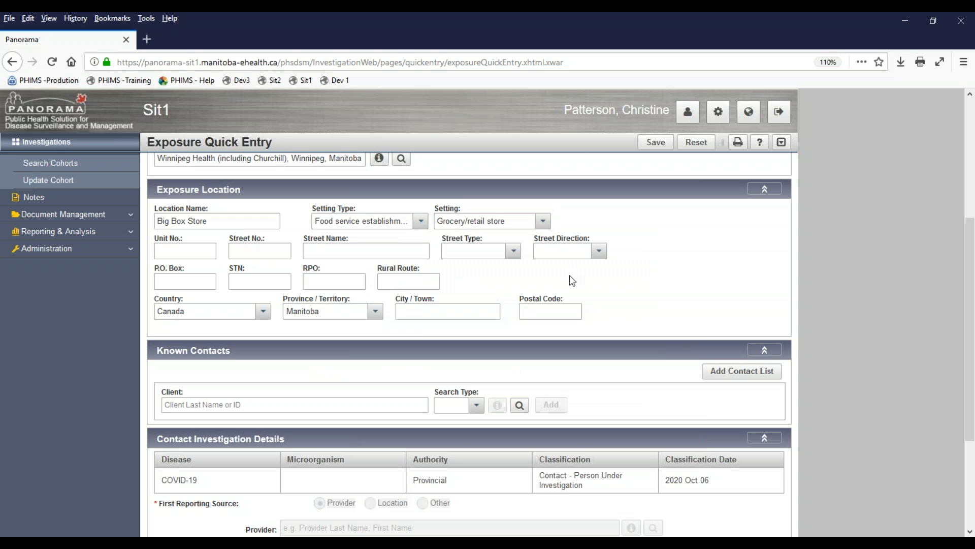
pyautogui.scroll(-3, 598, 289)
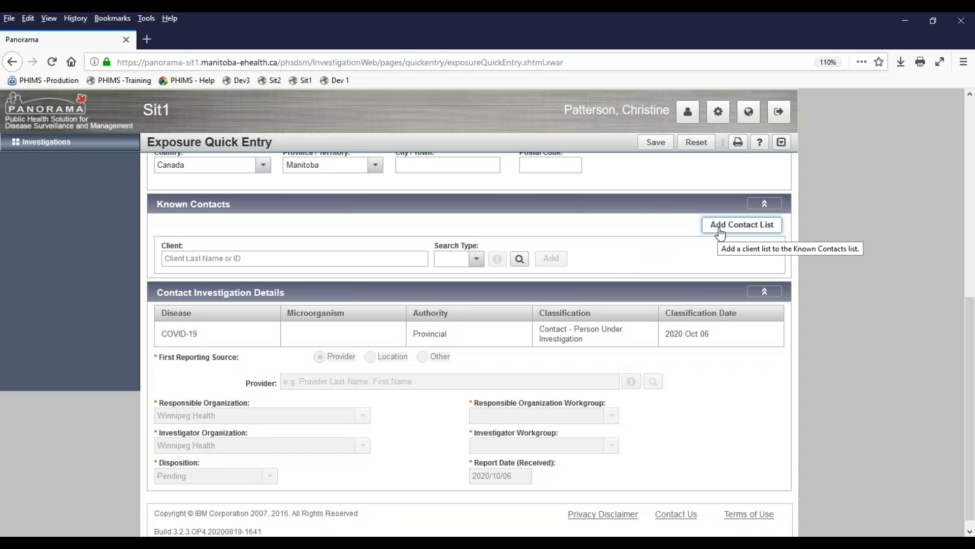
# - Search for three matching clients and add them as rows in the Known Contacts table
pyautogui.click(215, 260)
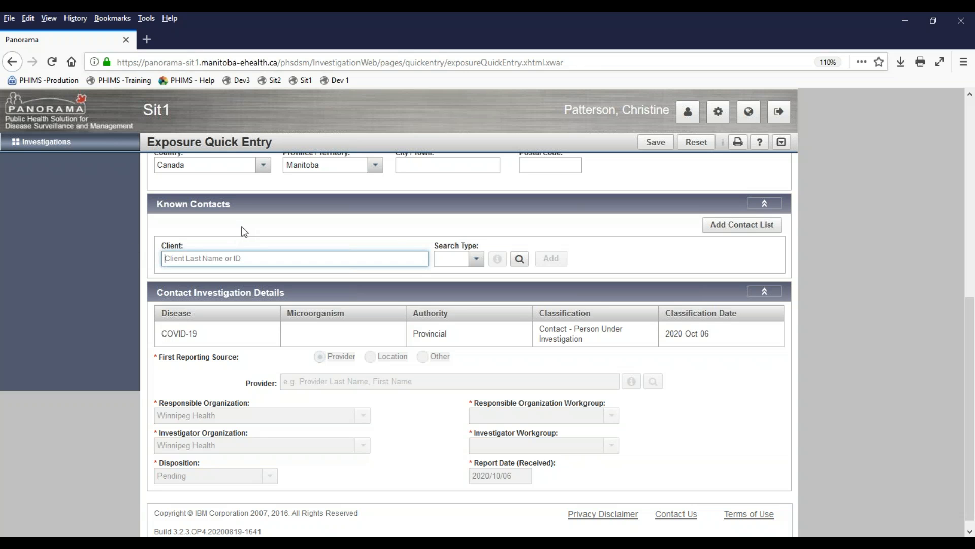
pyautogui.write('shed')
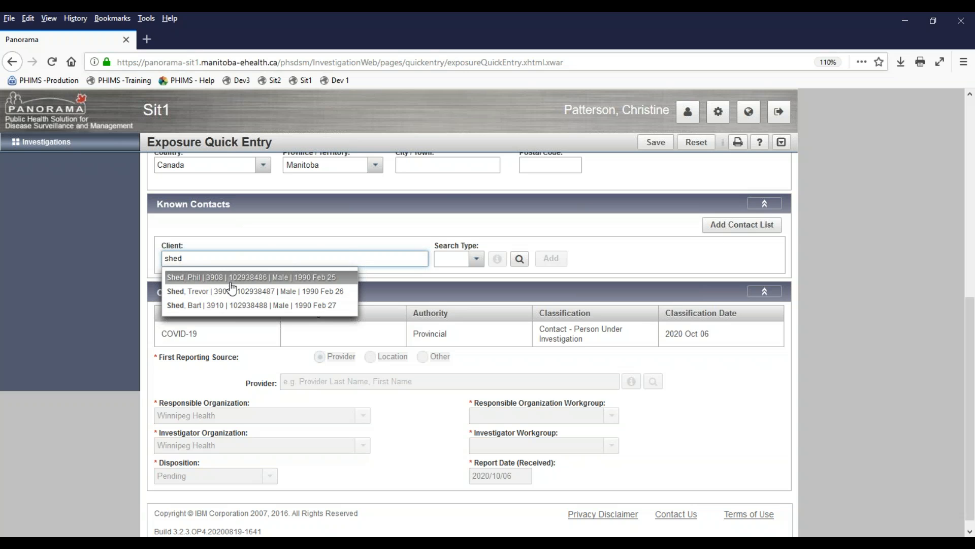
pyautogui.click(230, 278)
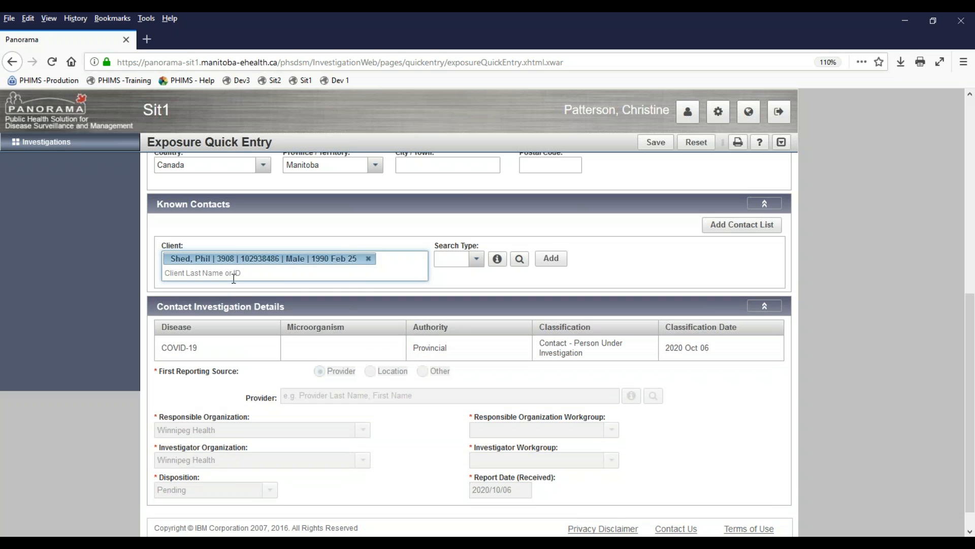
pyautogui.write('shed')
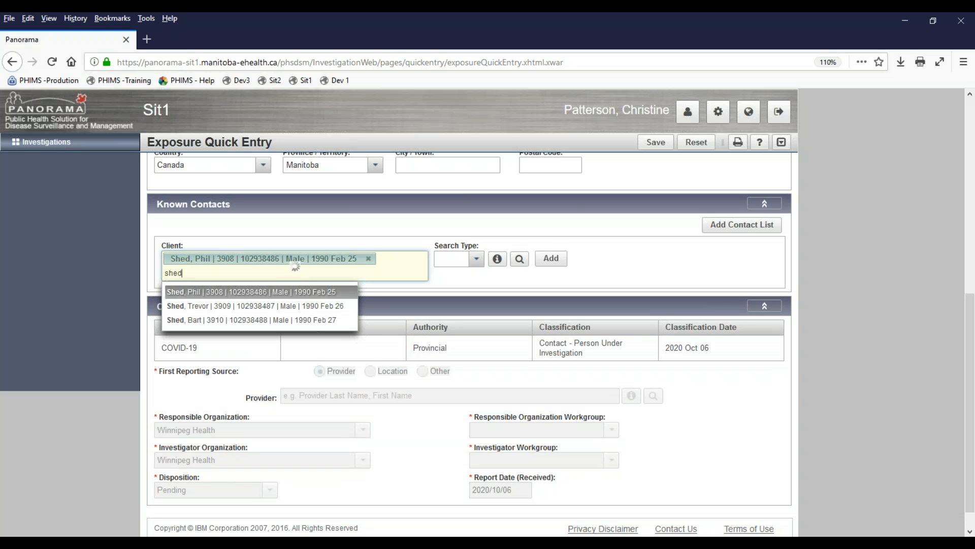
pyautogui.click(259, 306)
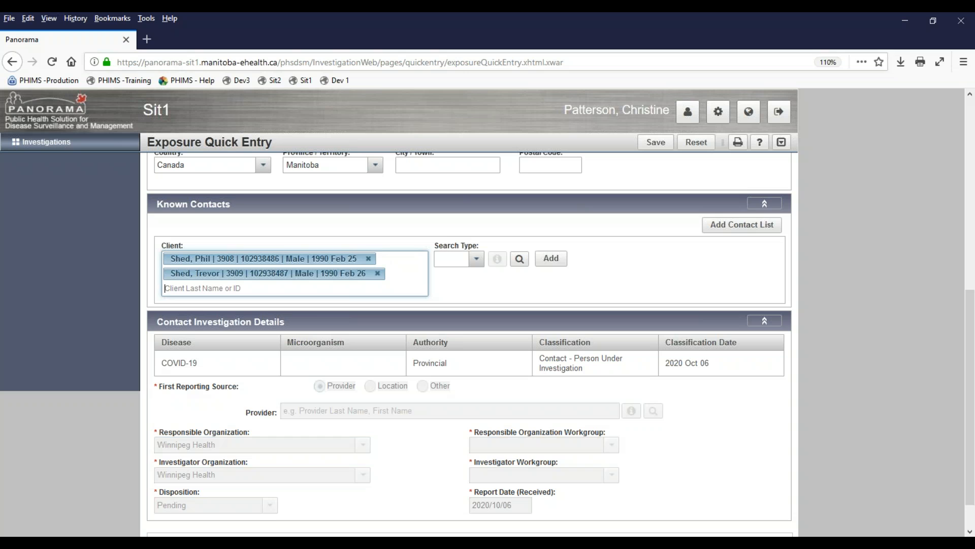
pyautogui.click(340, 288)
pyautogui.write('3910')
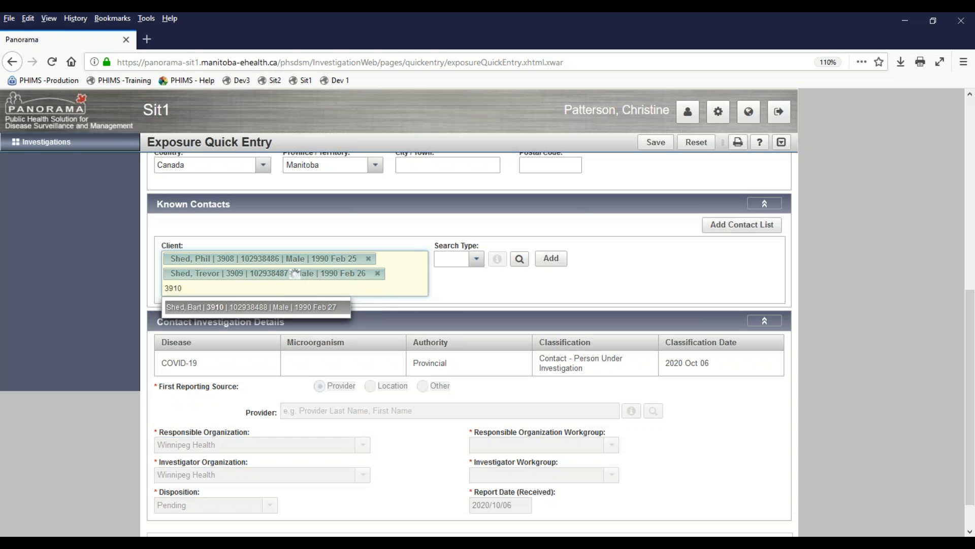
pyautogui.click(267, 307)
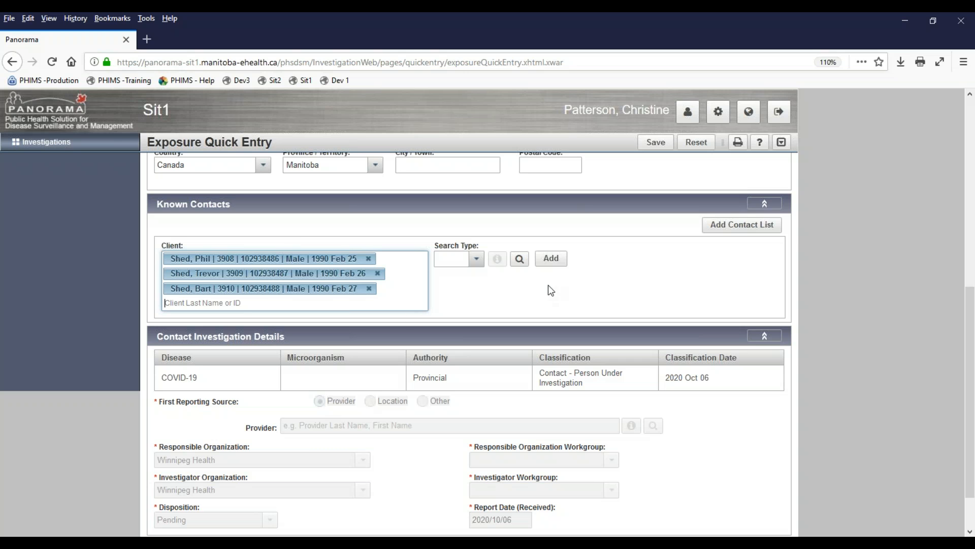
pyautogui.click(553, 260)
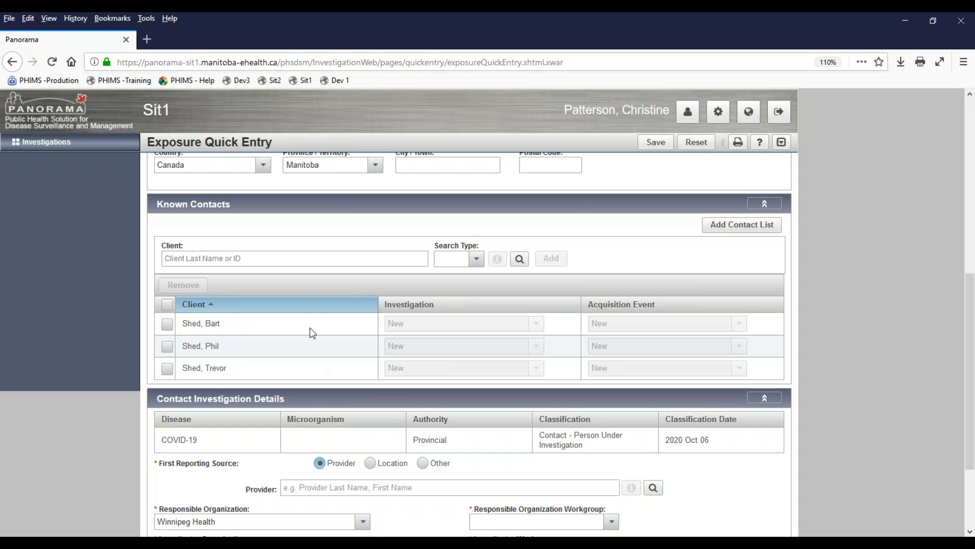
# - Add a fourth known contact found by searching on the client's Health Card Number
pyautogui.click(477, 259)
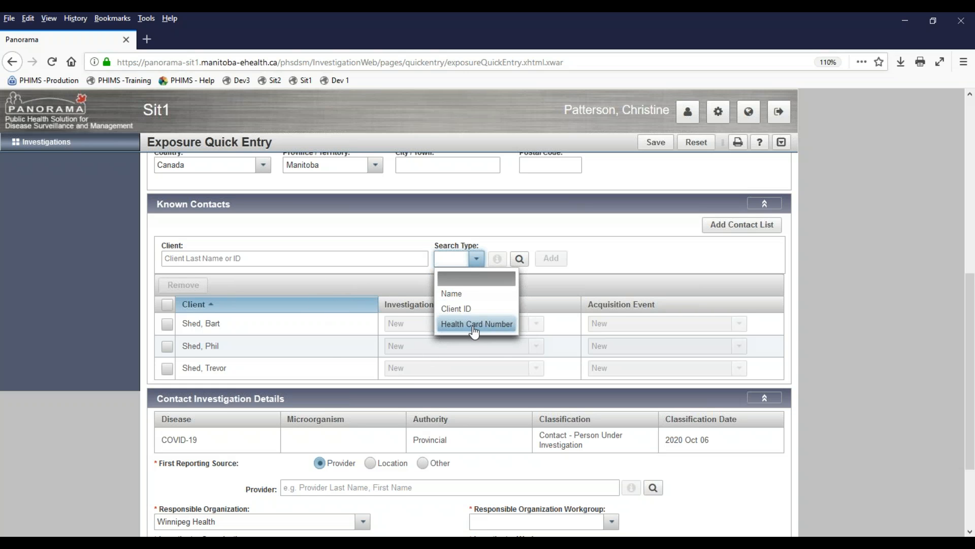
pyautogui.click(474, 321)
pyautogui.click(263, 261)
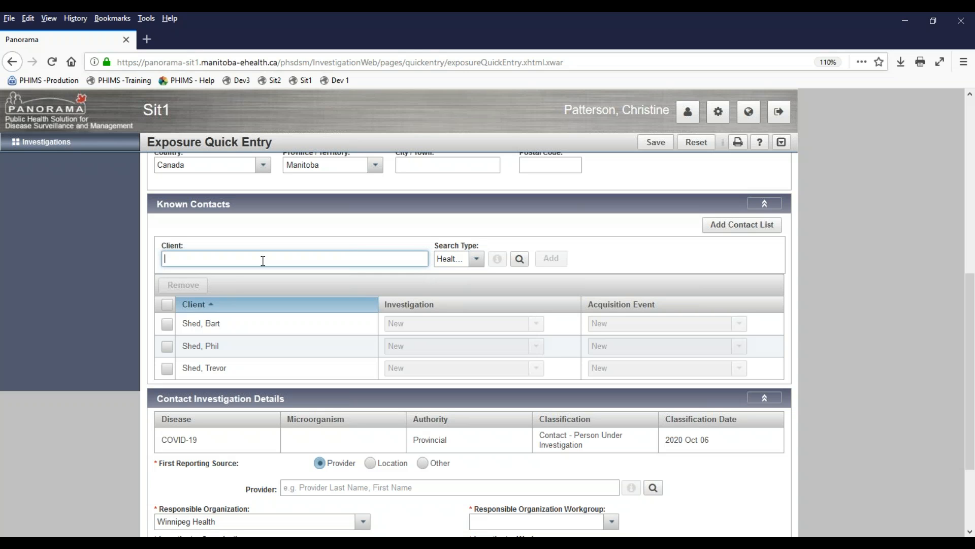
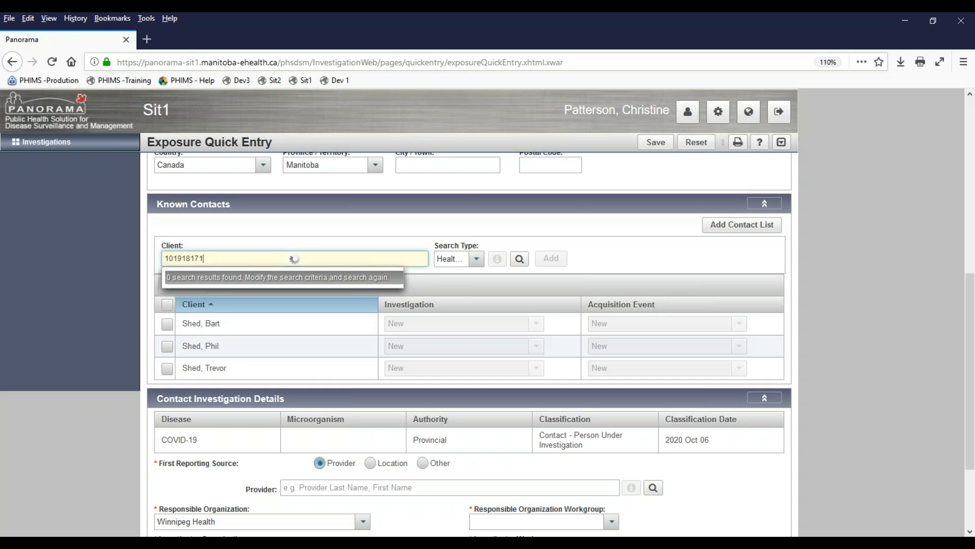
pyautogui.moveTo(244, 260); pyautogui.dragTo(159, 260)
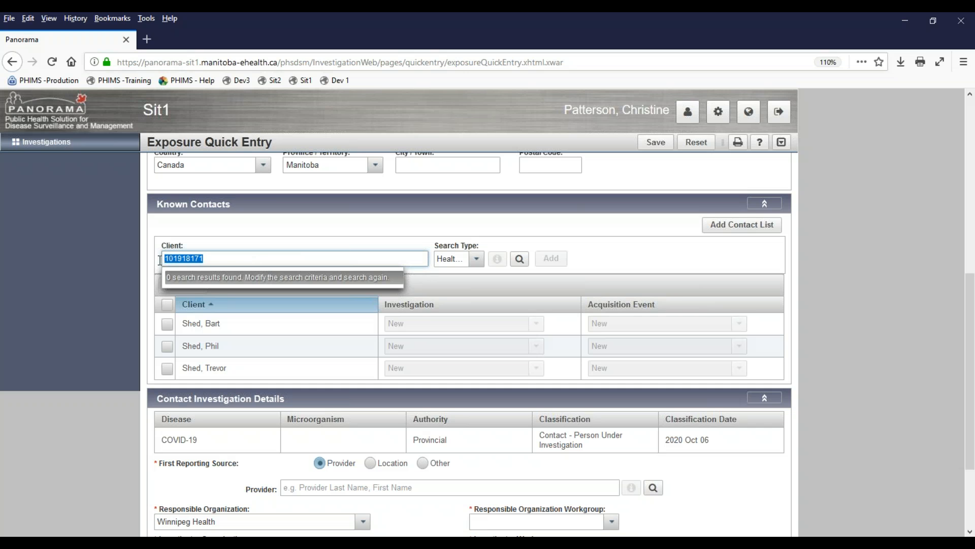
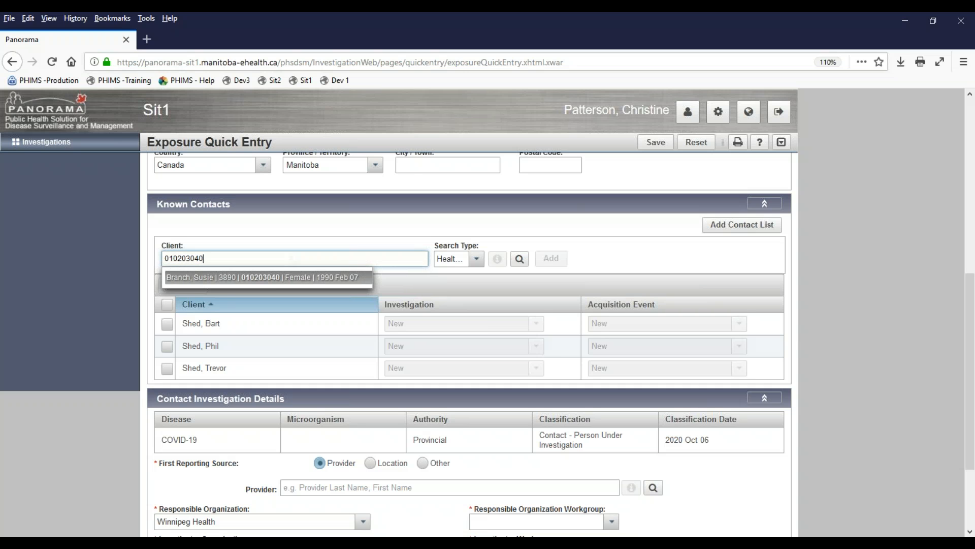
pyautogui.click(264, 278)
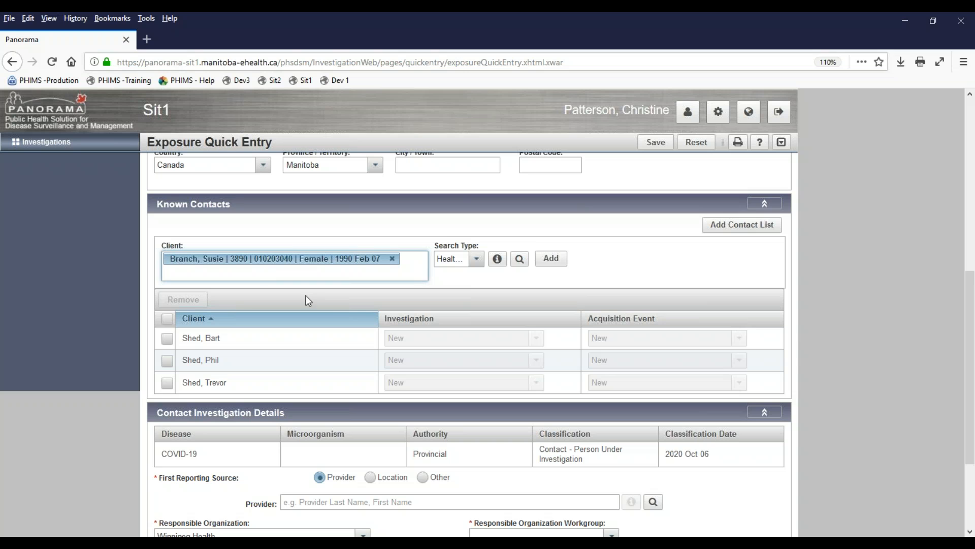
pyautogui.click(550, 260)
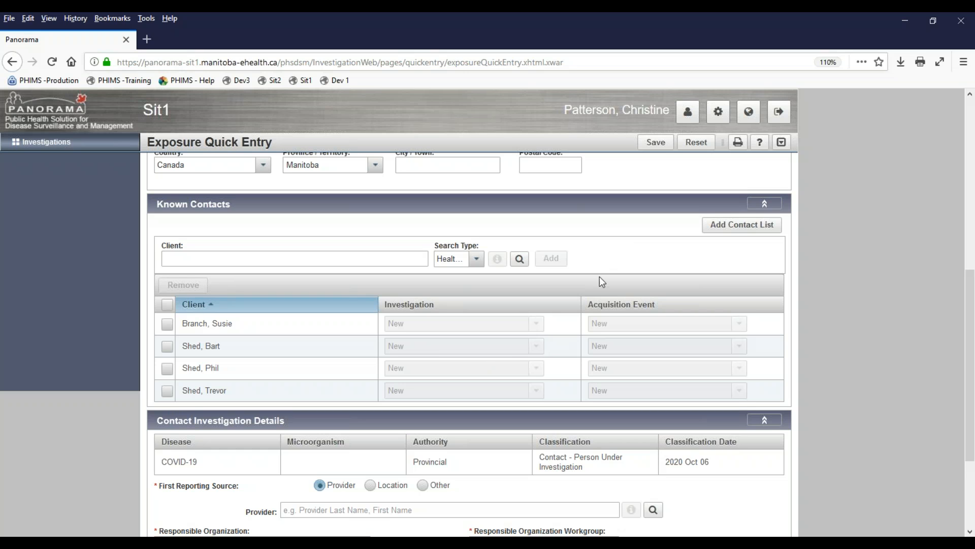
# - Import the Big Box Warehouse cohort's Employees client list into Known Contacts
pyautogui.click(715, 231)
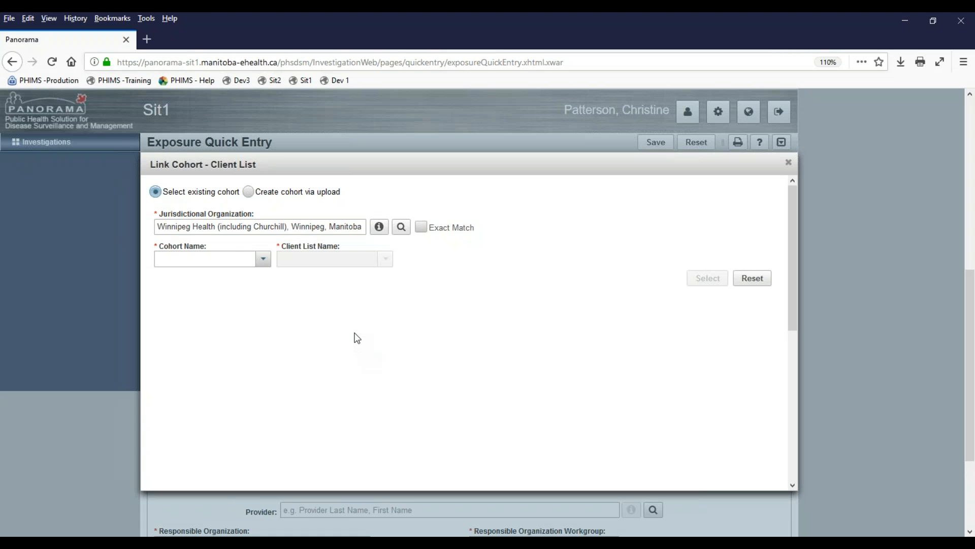
pyautogui.click(264, 260)
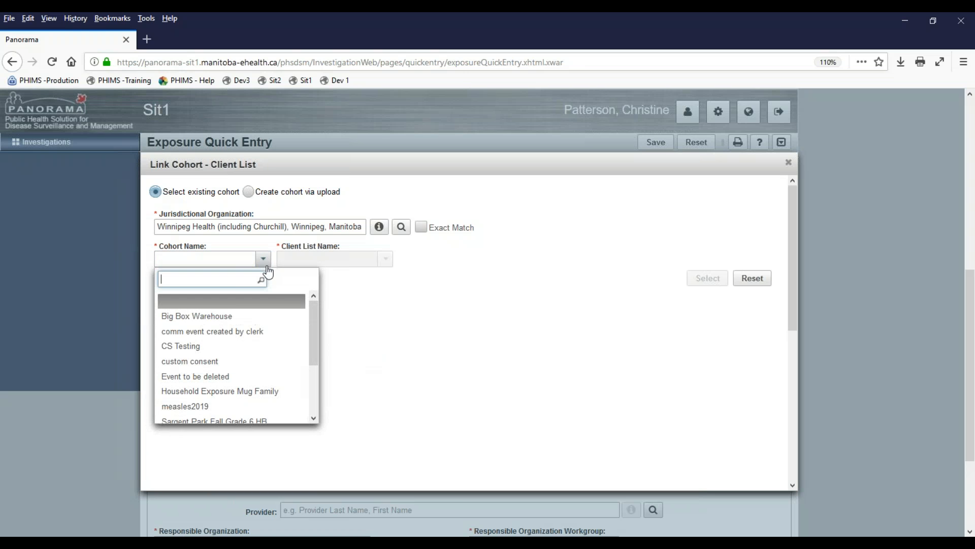
pyautogui.click(214, 318)
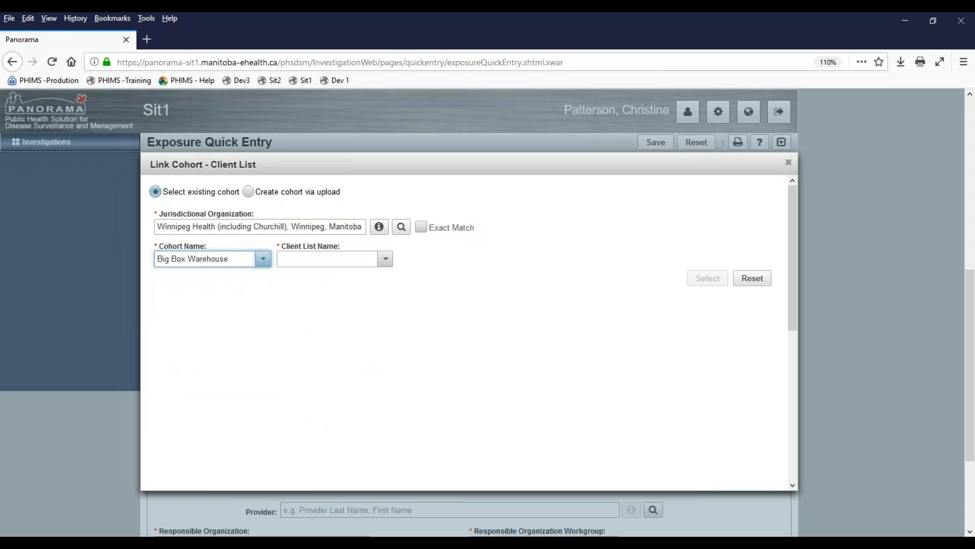
pyautogui.click(384, 260)
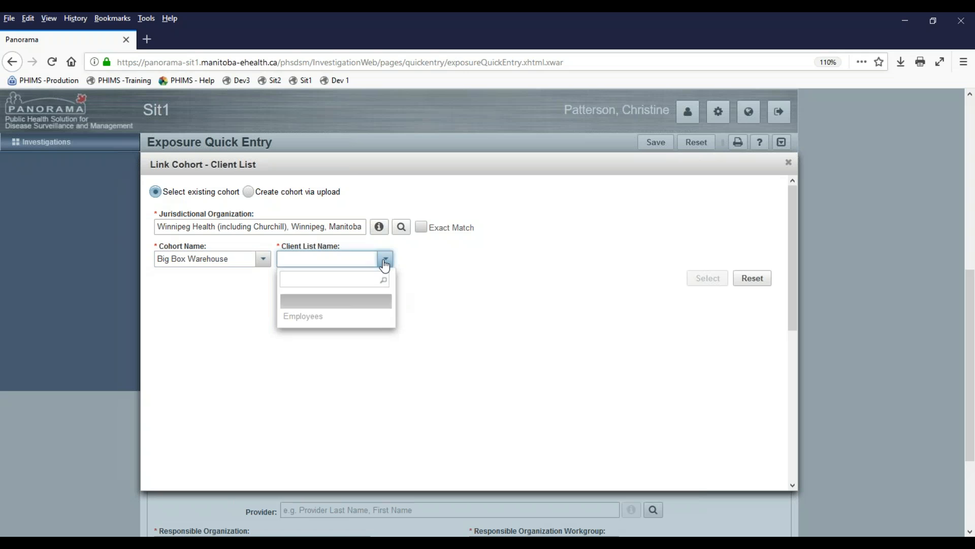
pyautogui.click(302, 318)
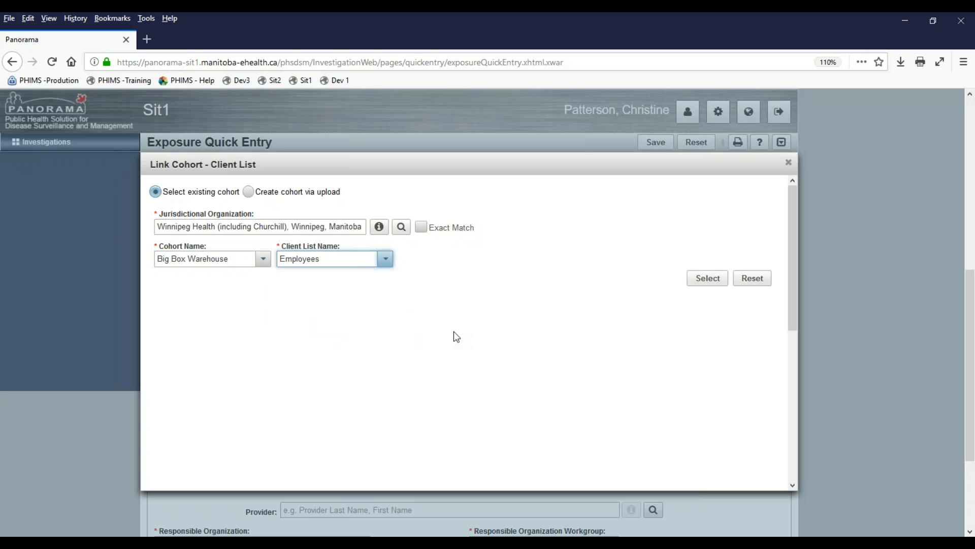
pyautogui.click(703, 284)
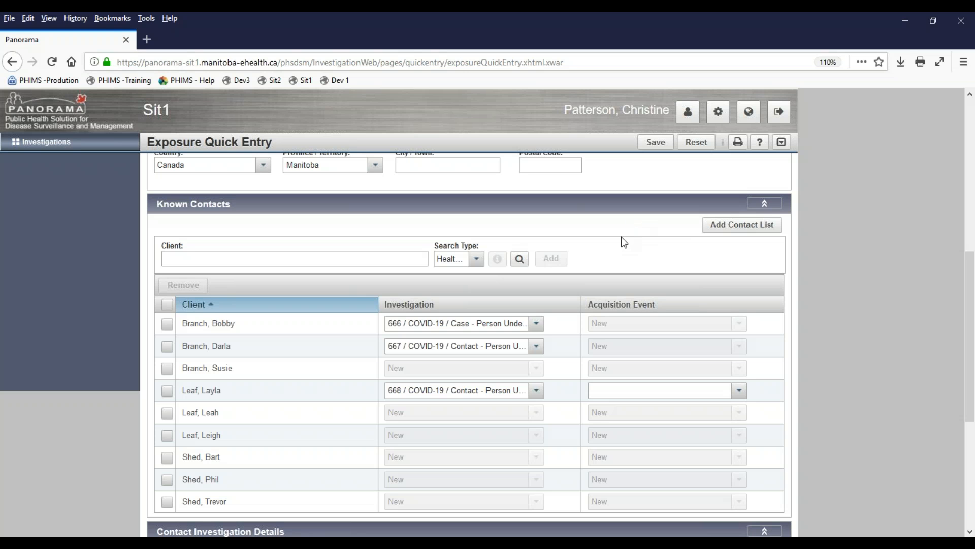
# - Scroll down to review the nine known contacts, three tied to investigations 666, 667 and 668
pyautogui.scroll(-3, 620, 237)
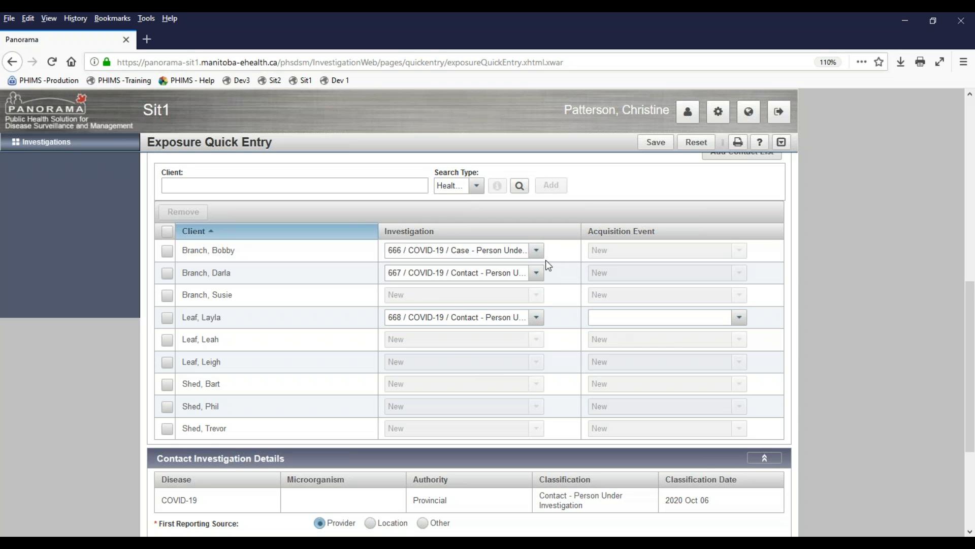
# - Set the first contact's investigation to New, keep 667 for the second, and 668 for the fourth
pyautogui.click(536, 251)
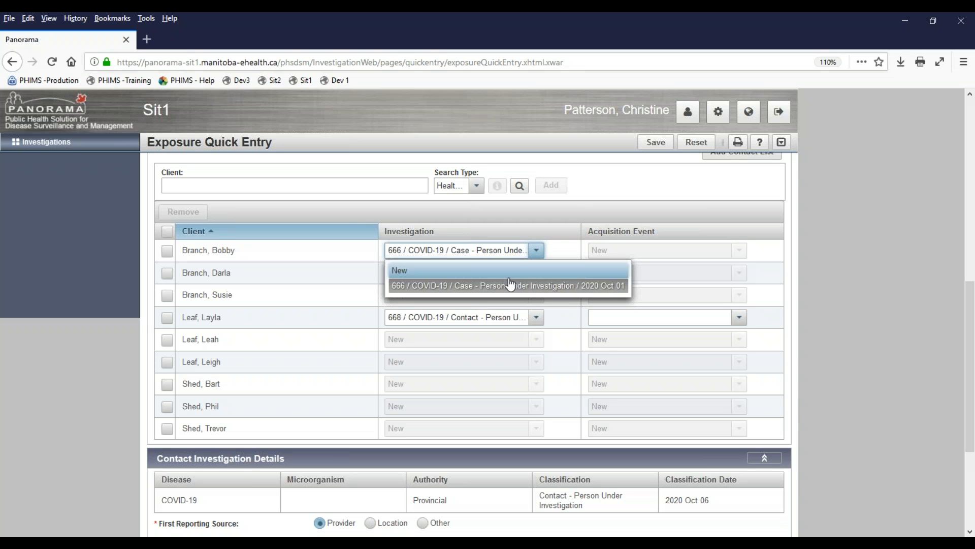
pyautogui.click(420, 271)
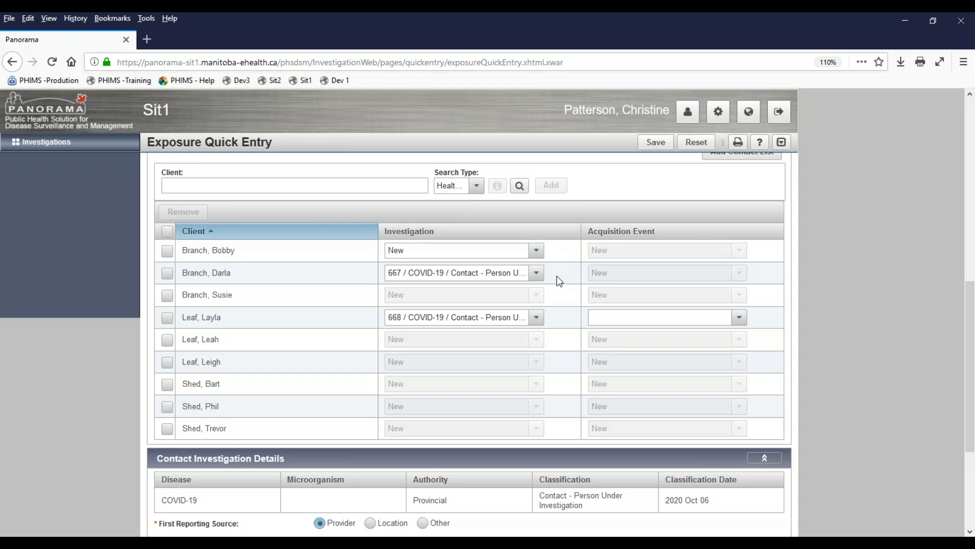
pyautogui.click(537, 273)
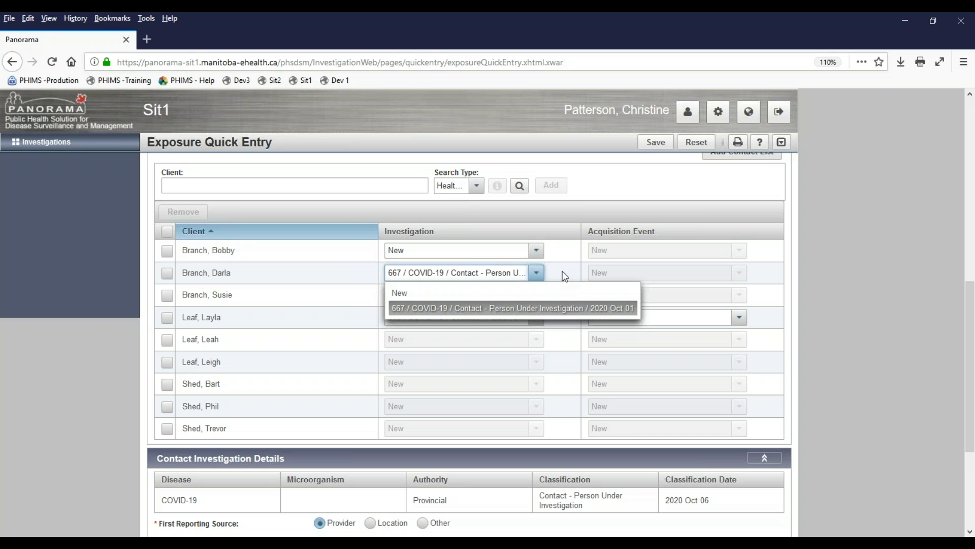
pyautogui.click(561, 307)
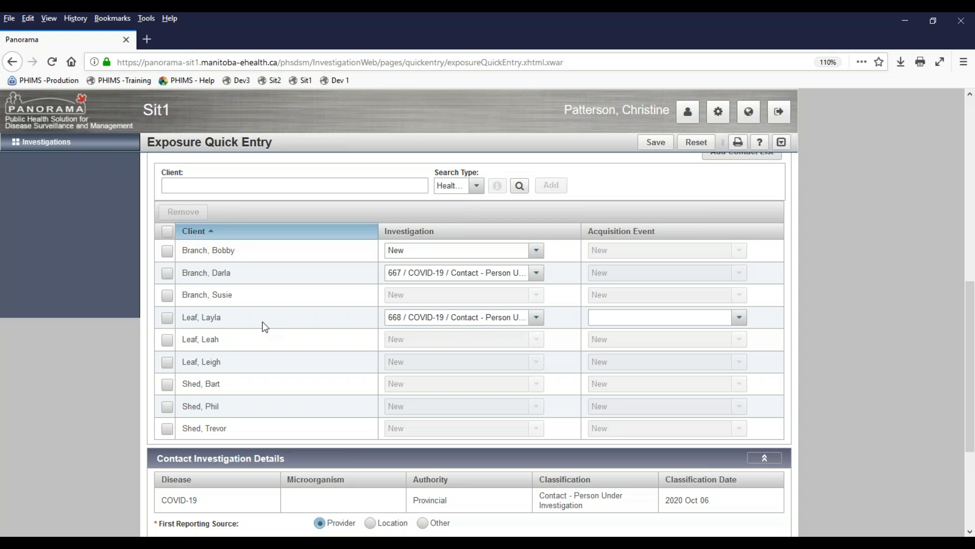
pyautogui.click(538, 323)
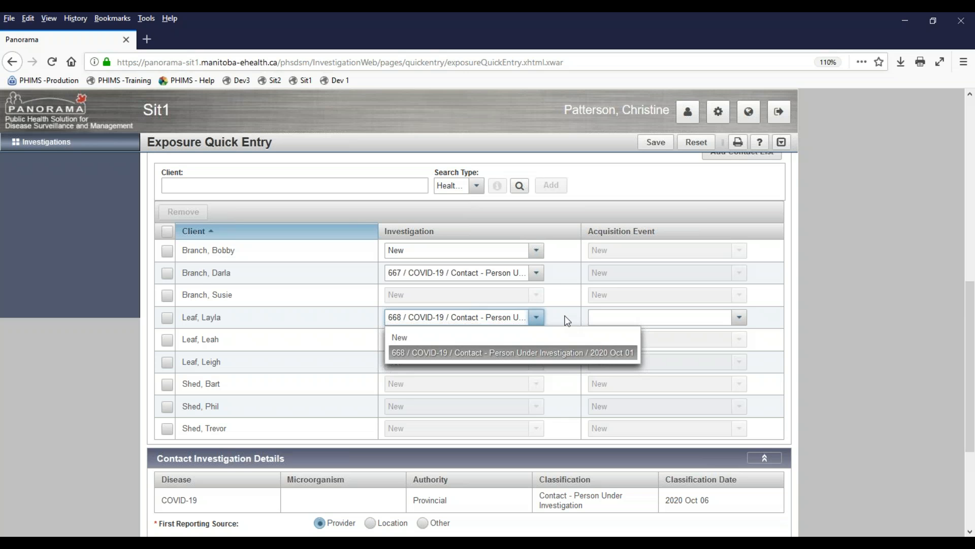
# - Keep investigation 668 and give the fourth contact acquisition event 155 / 2020 Oct 01 / Big Box Warehouse
pyautogui.click(568, 320)
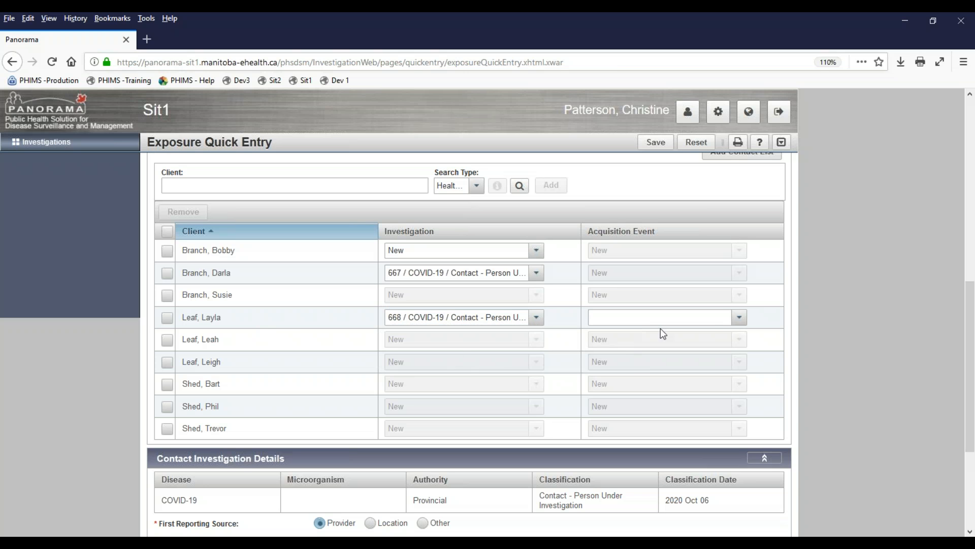
pyautogui.click(739, 318)
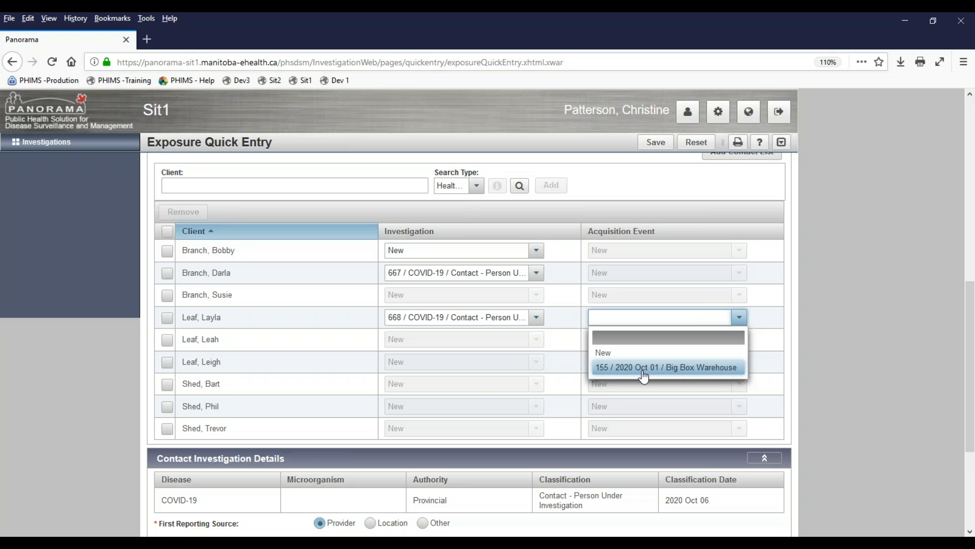
pyautogui.click(720, 371)
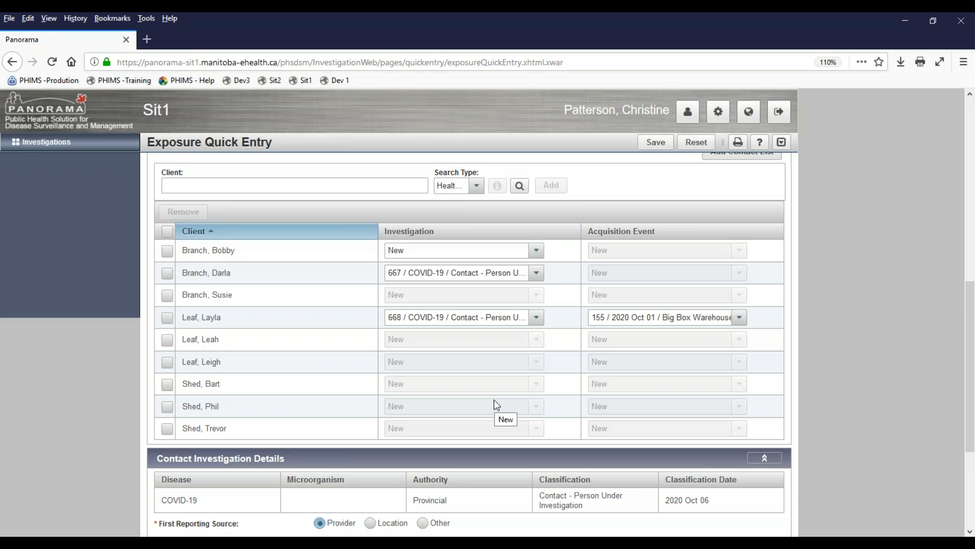
pyautogui.scroll(10, 320, 364)
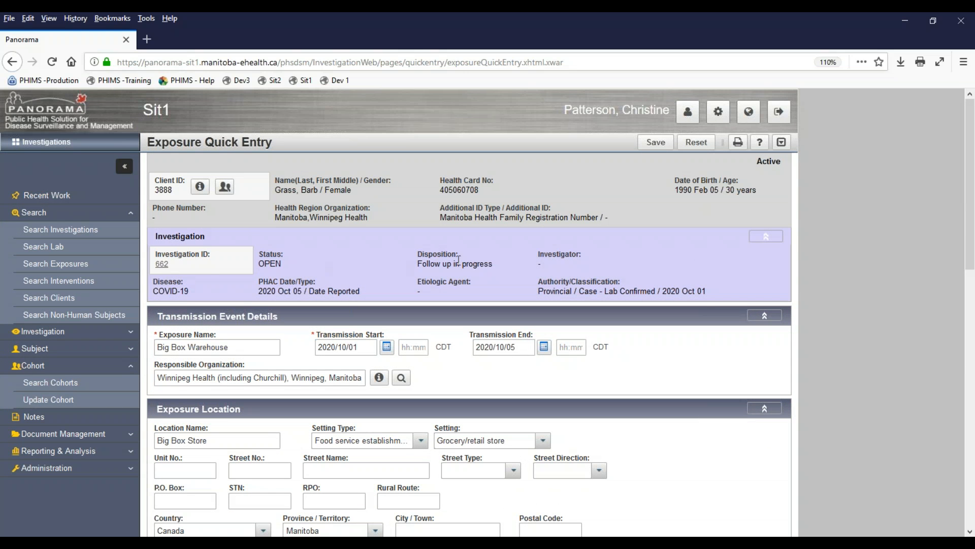
pyautogui.scroll(-3, 457, 285)
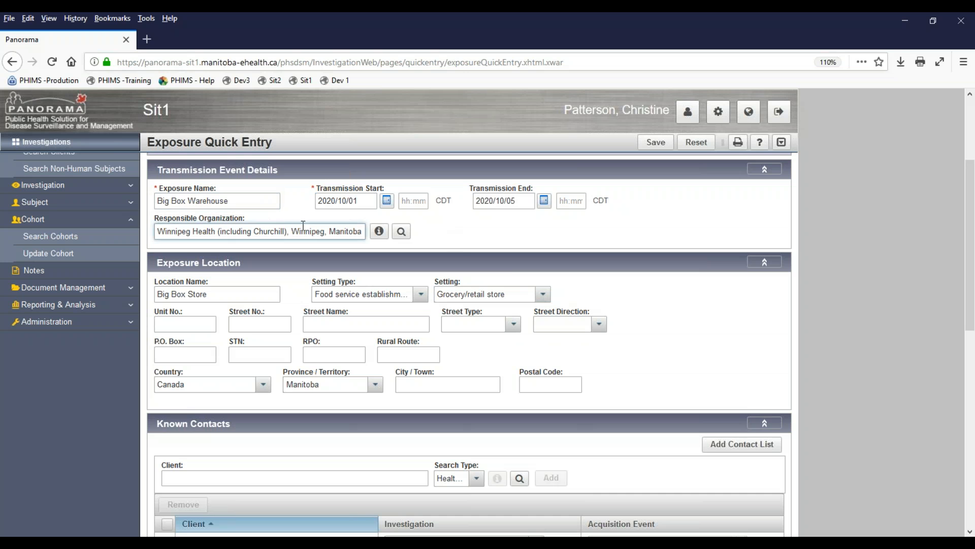
pyautogui.scroll(-2, 482, 280)
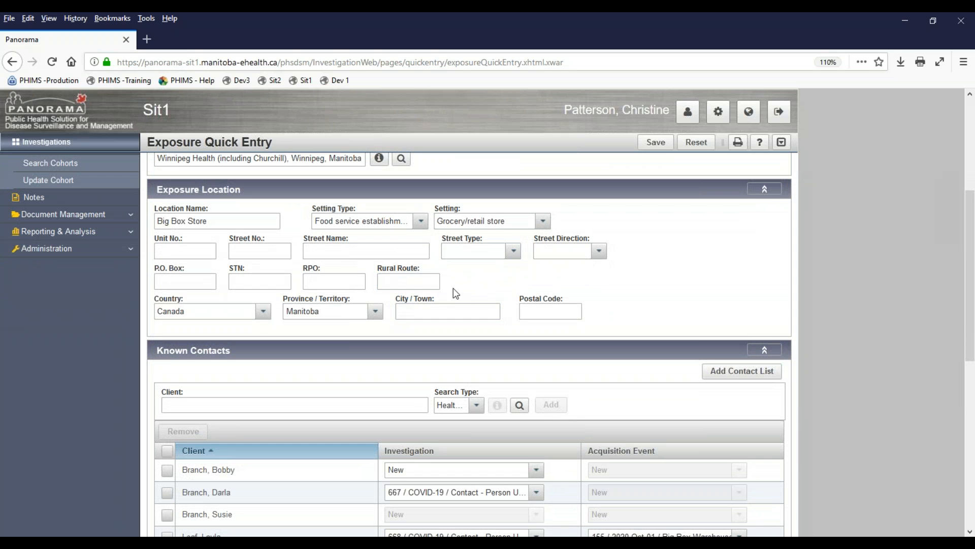
pyautogui.scroll(-3, 458, 291)
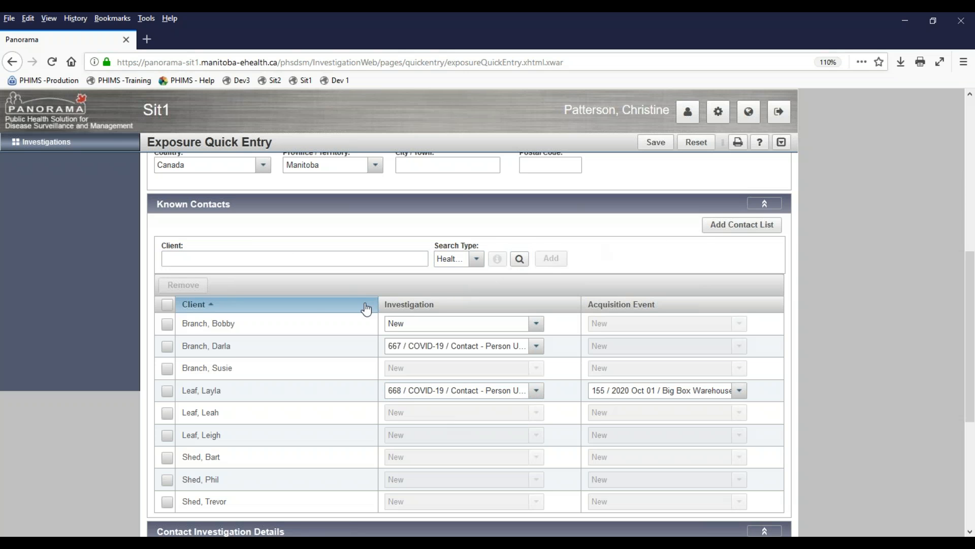
pyautogui.scroll(-3, 366, 307)
pyautogui.scroll(-2, 468, 346)
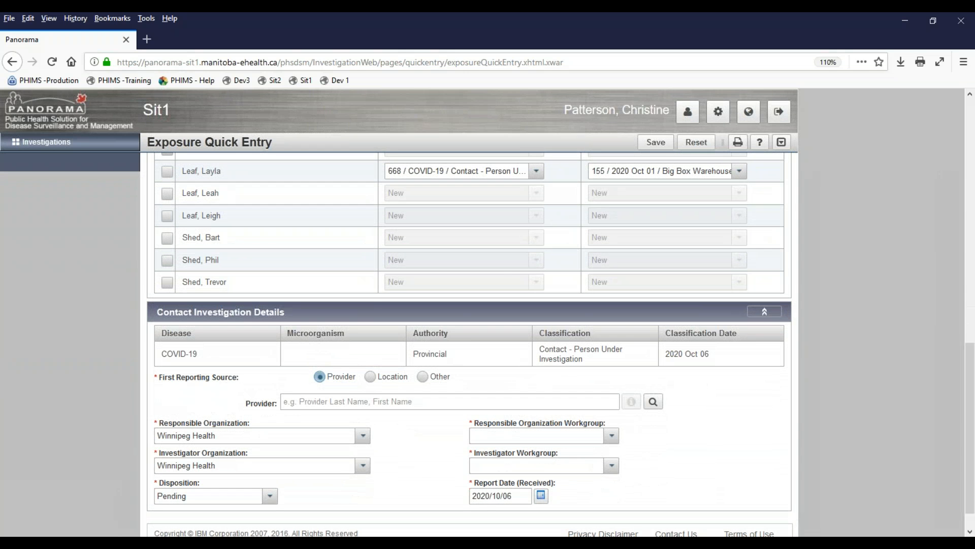
pyautogui.scroll(2, 553, 261)
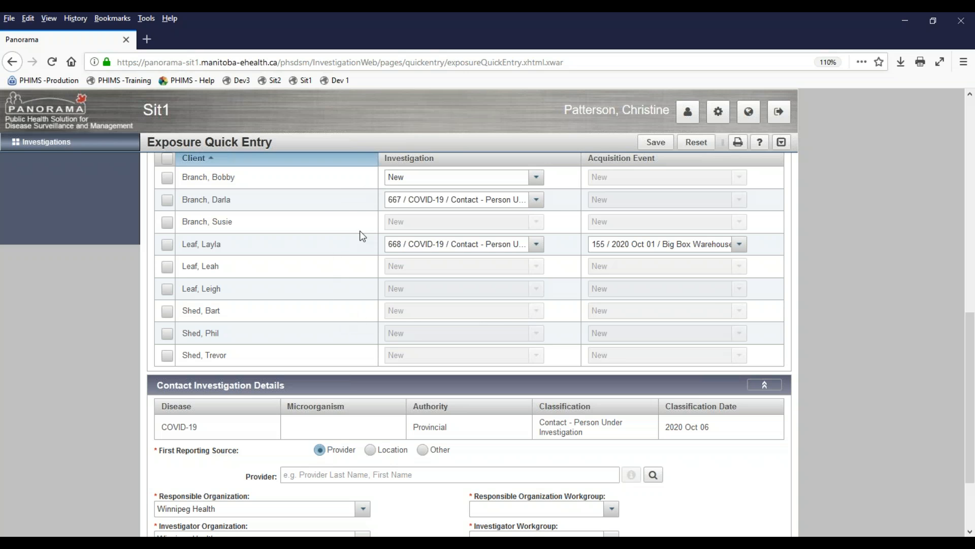
pyautogui.scroll(-3, 345, 254)
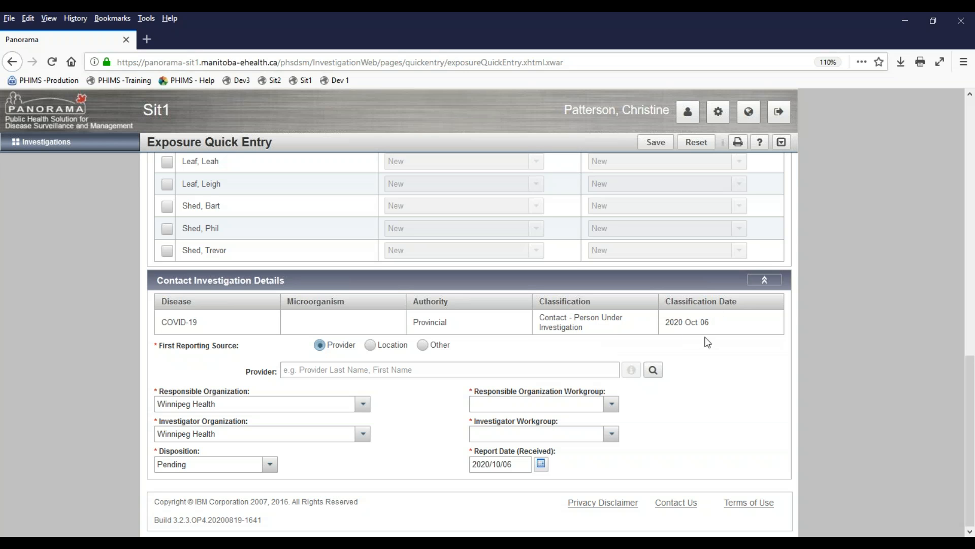
# - Set reporting source Other, 'Named as contact', and both workgroups to CD-Winnipeg Health
pyautogui.click(433, 365)
pyautogui.click(422, 344)
pyautogui.click(350, 373)
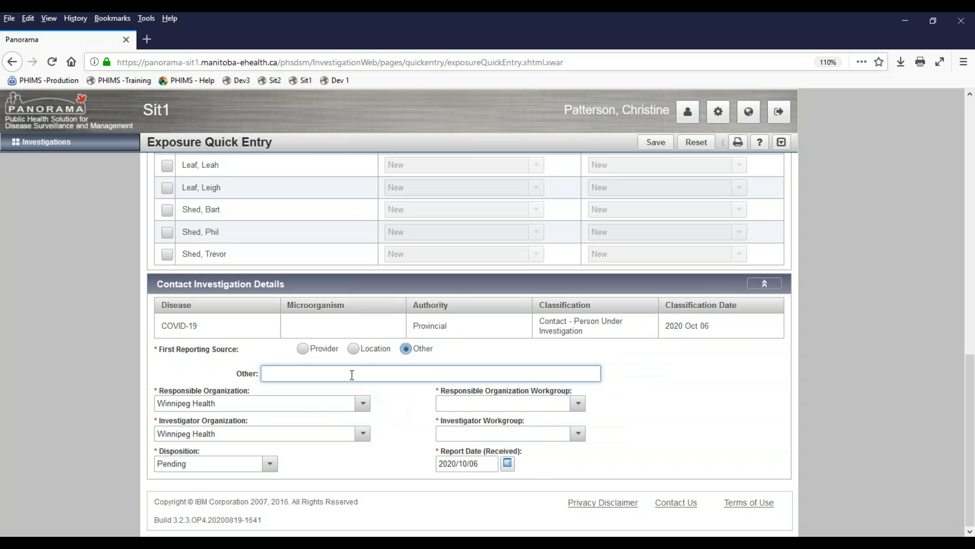
pyautogui.write('Named as contact')
pyautogui.click(577, 403)
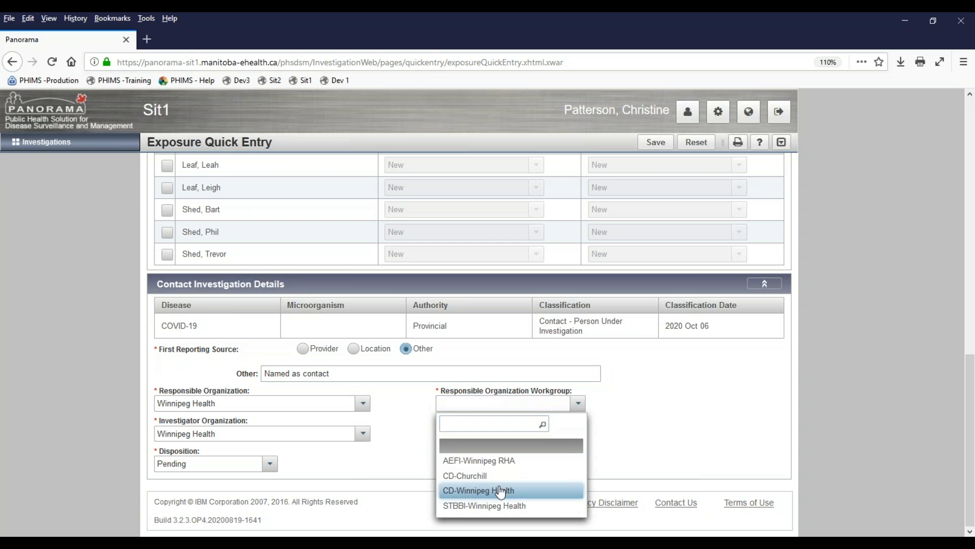
pyautogui.click(501, 491)
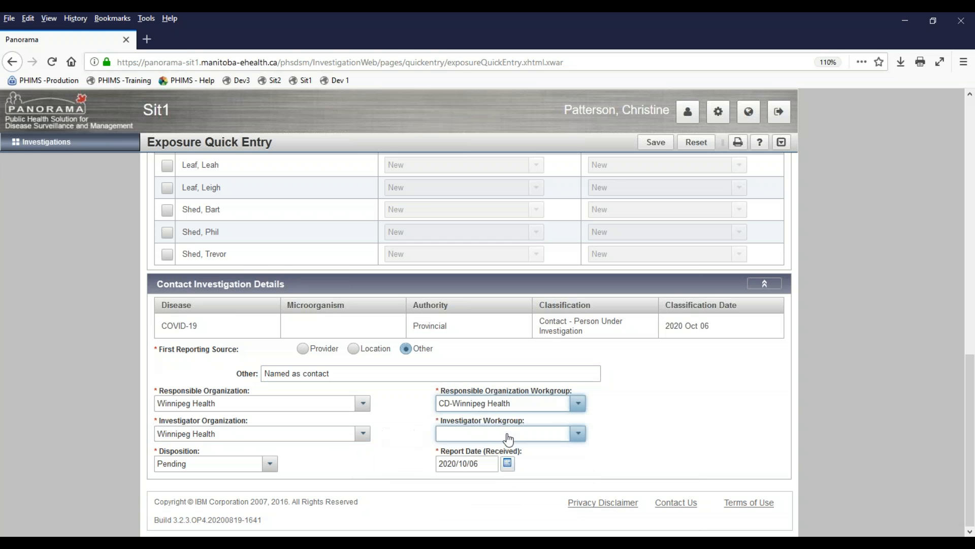
pyautogui.click(577, 434)
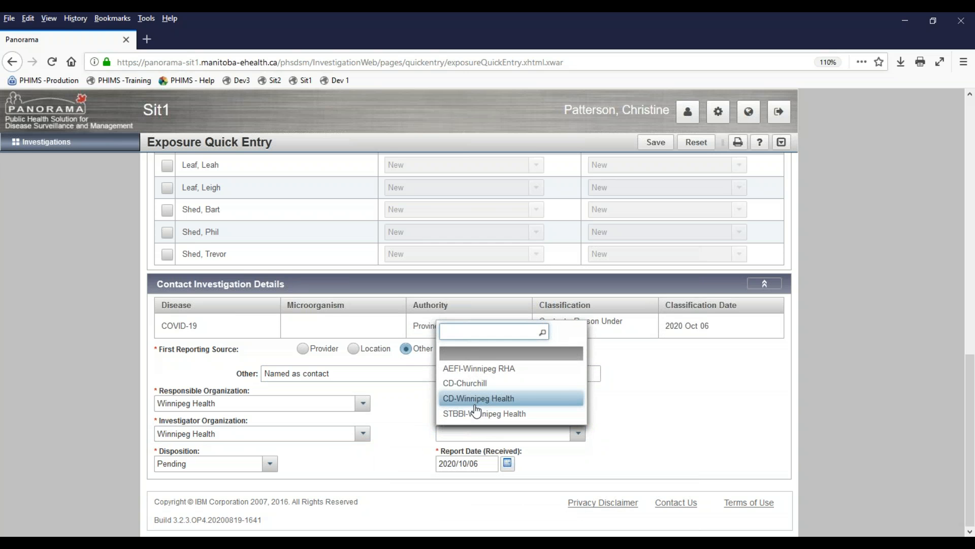
pyautogui.click(476, 404)
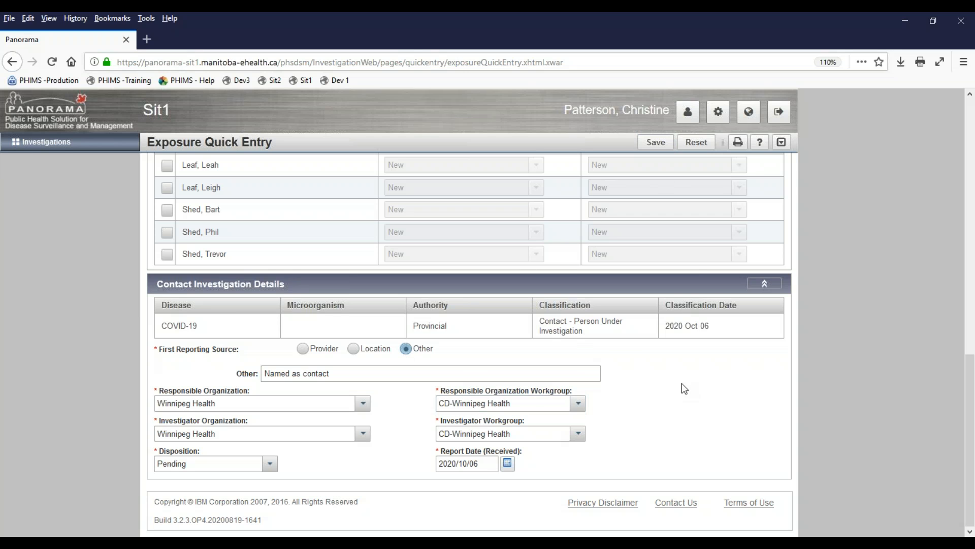
pyautogui.scroll(3, 591, 350)
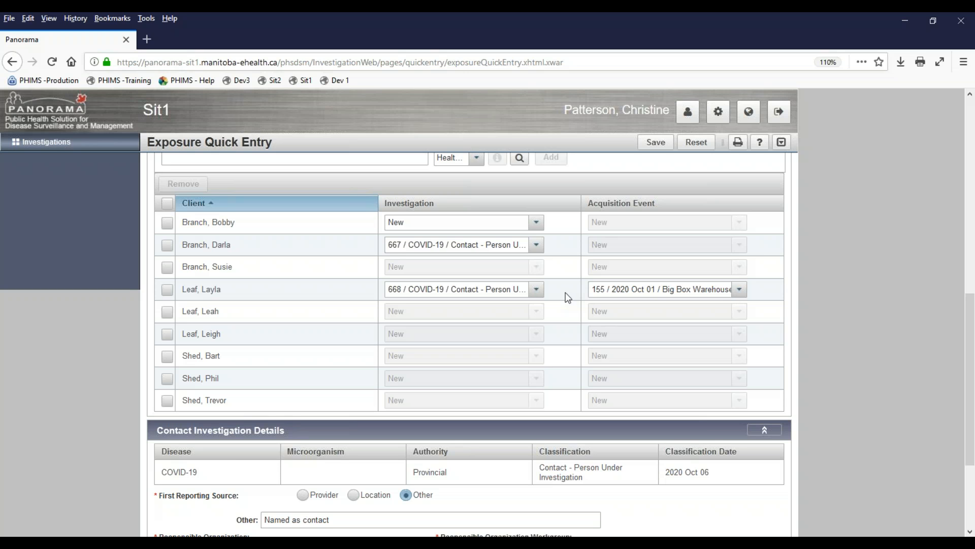
# - Save the exposure entry and review transmission event 119 at Big Box Store with nine contacts
pyautogui.click(650, 145)
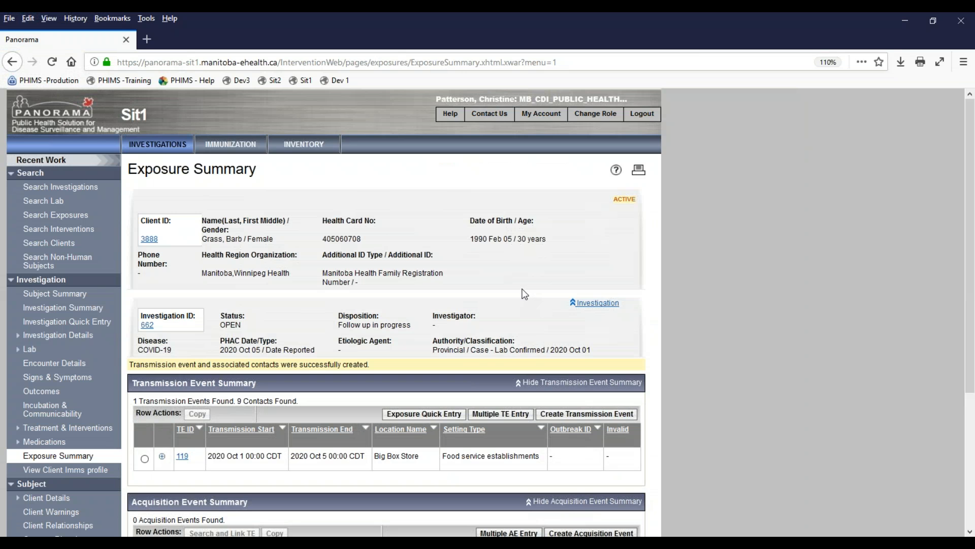
pyautogui.scroll(-3, 457, 295)
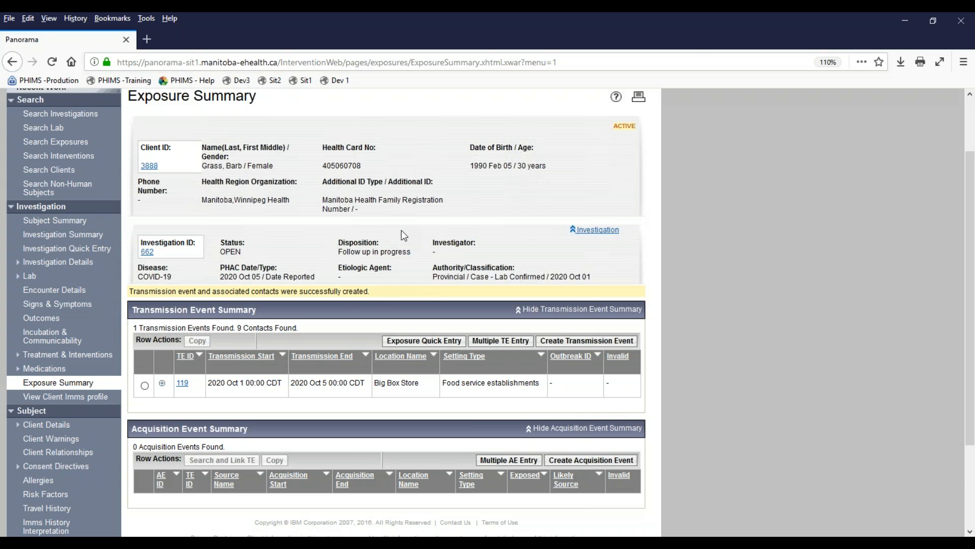
pyautogui.scroll(-2, 401, 230)
pyautogui.scroll(2, 402, 227)
# - Expand event 119 to list contacts 155–163: seven Pending, two Follow up in progress
pyautogui.click(162, 384)
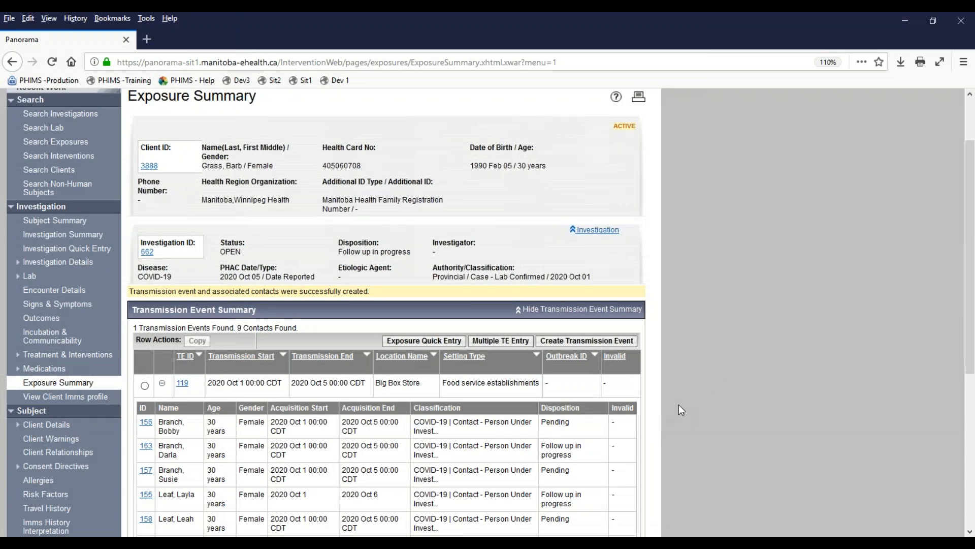
pyautogui.scroll(-5, 693, 364)
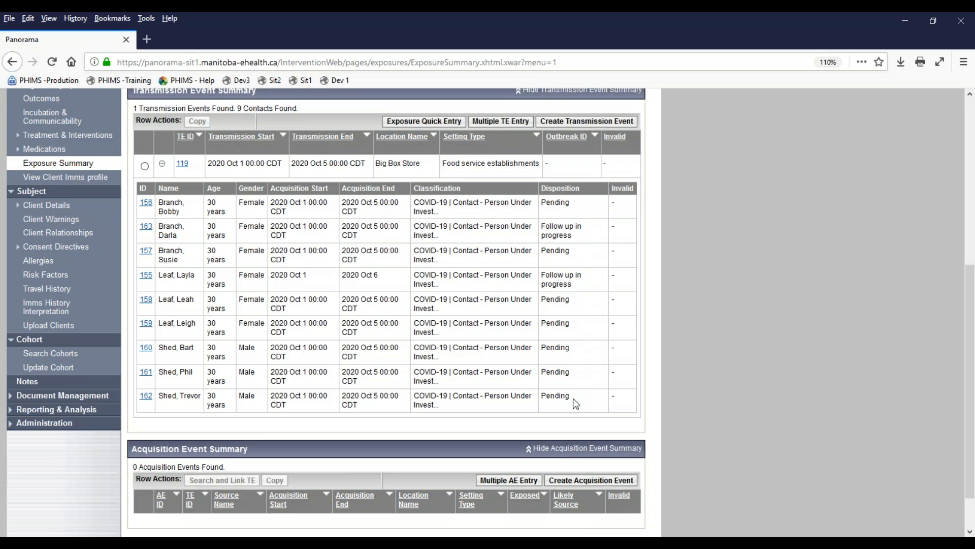
pyautogui.moveTo(575, 285); pyautogui.dragTo(538, 278)
pyautogui.click(574, 227)
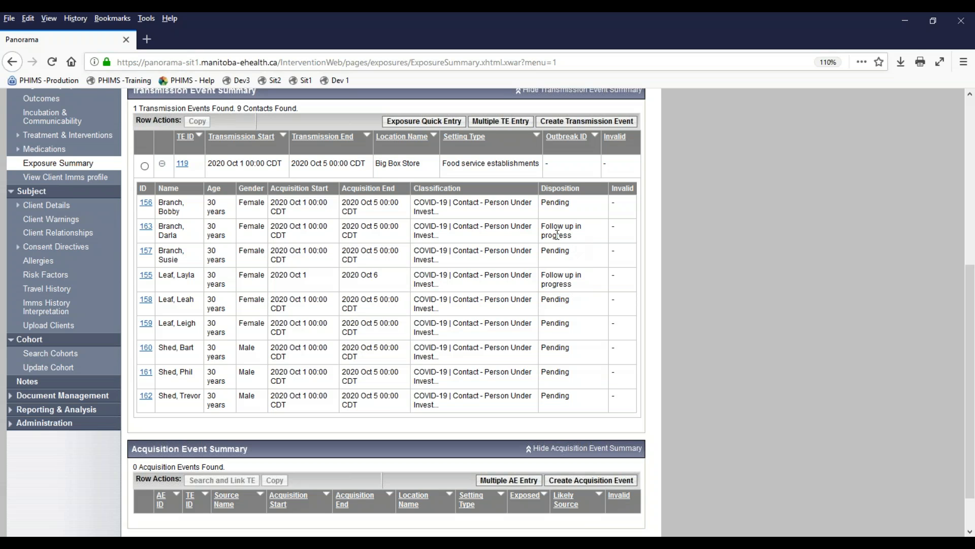